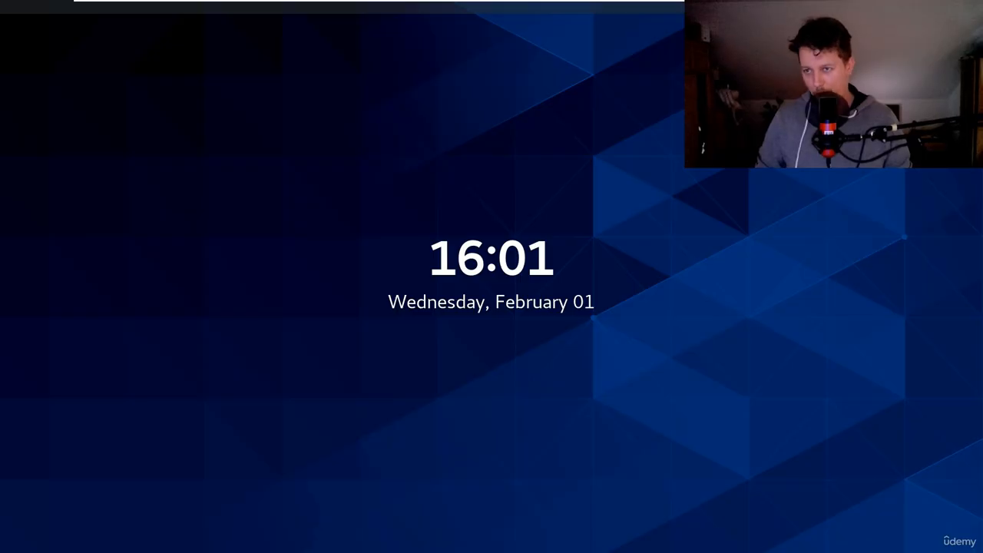
# Leave the CentOS8 machine's full-screen view and power on the Win2022A virtual machine
pyautogui.moveTo(599, 2)
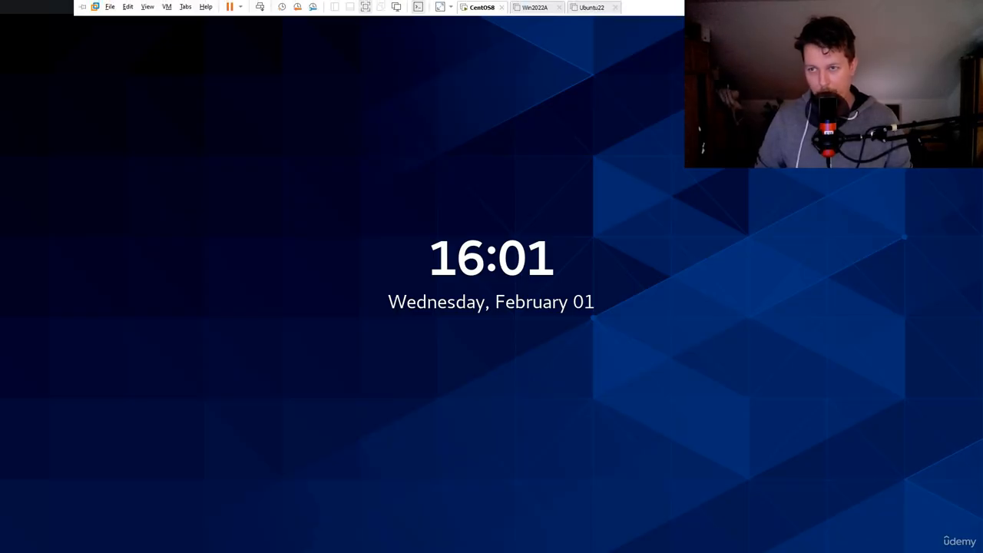
pyautogui.hotkey('ctrl', 'alt', 'Return')
pyautogui.click(48, 117)
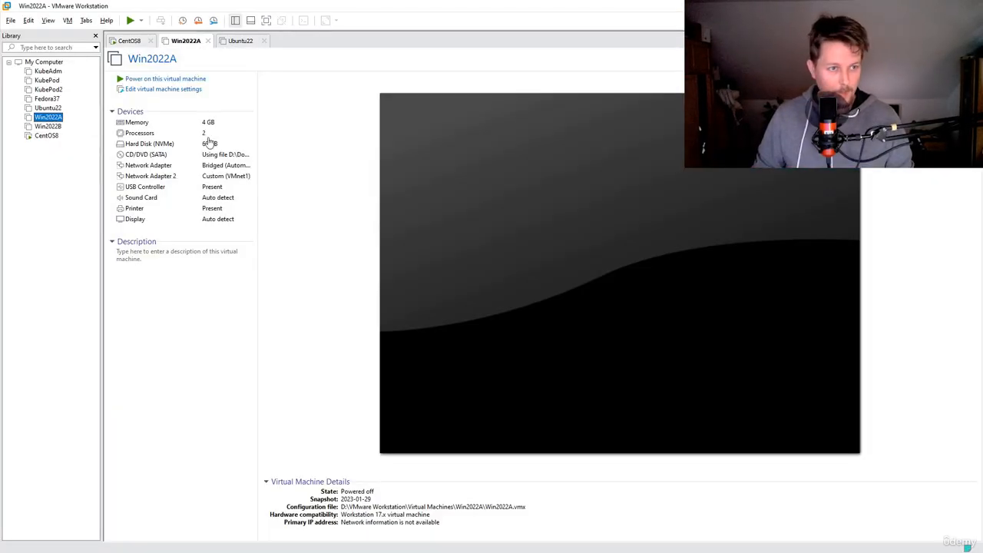
pyautogui.click(180, 78)
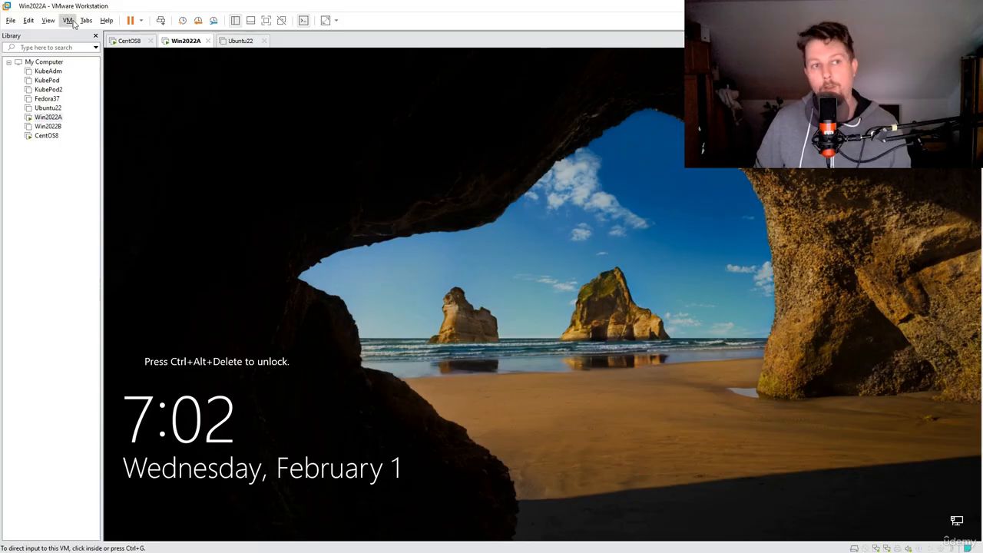
# Send Ctrl+Alt+Del to the Win2022A machine and sign in as Administrator with the account password
pyautogui.click(67, 20)
pyautogui.click(107, 71)
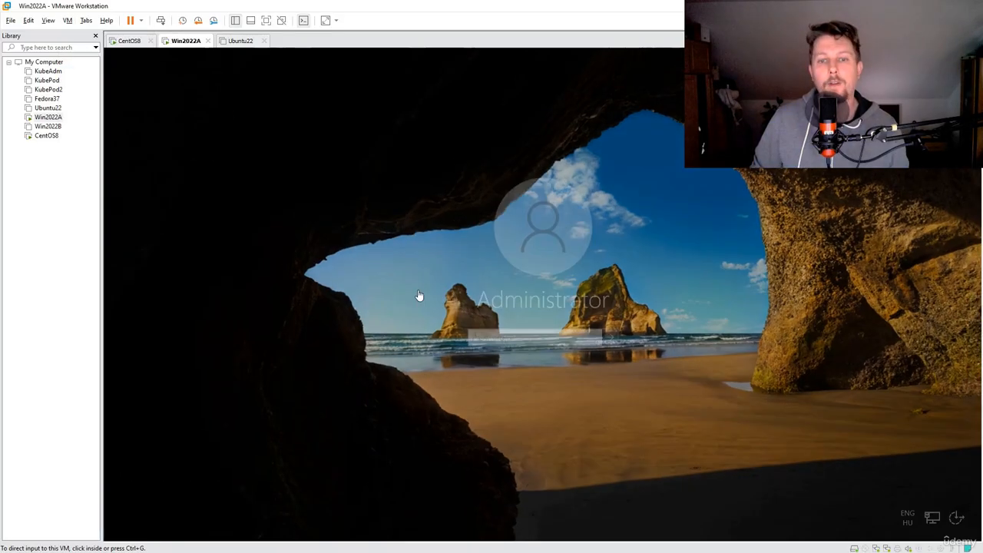
pyautogui.click(544, 358)
pyautogui.write('••••••••••')
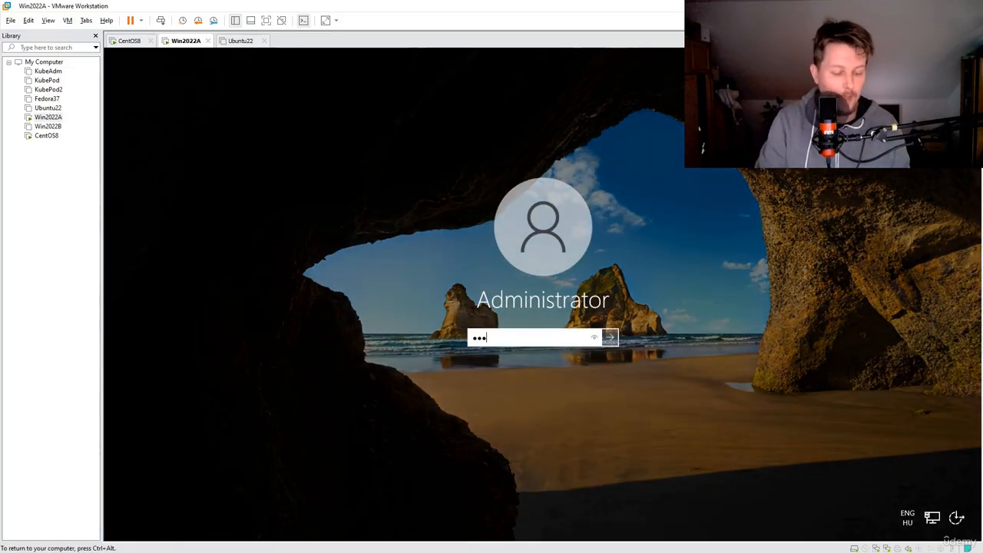
pyautogui.press('Return')
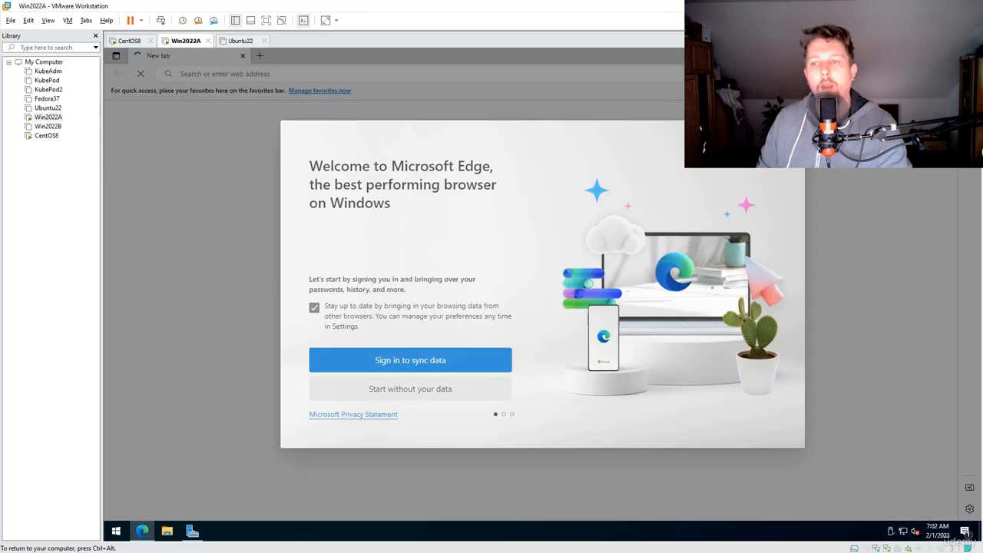
# Complete the Microsoft Edge first-run setup without signing in or importing any browsing data
pyautogui.click(415, 389)
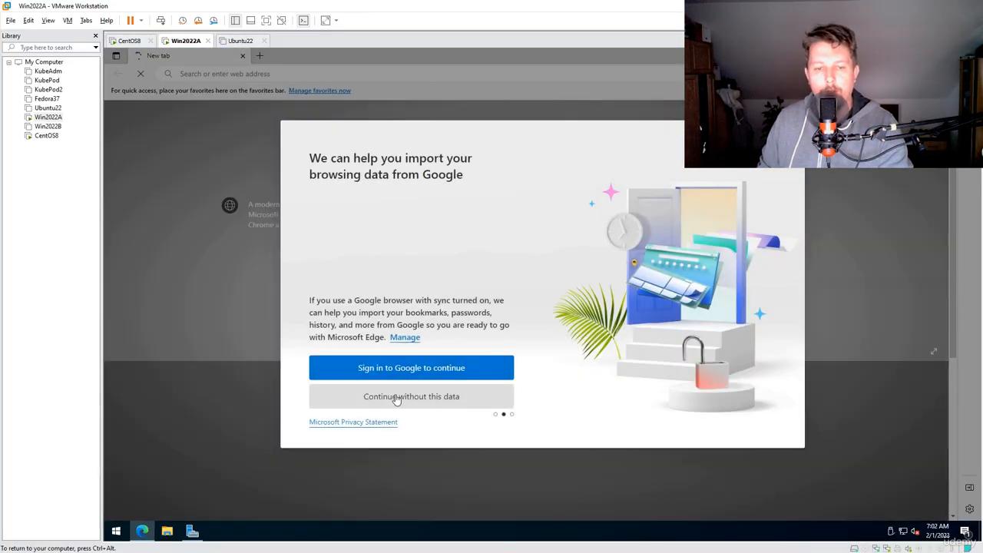
pyautogui.click(396, 398)
pyautogui.click(364, 393)
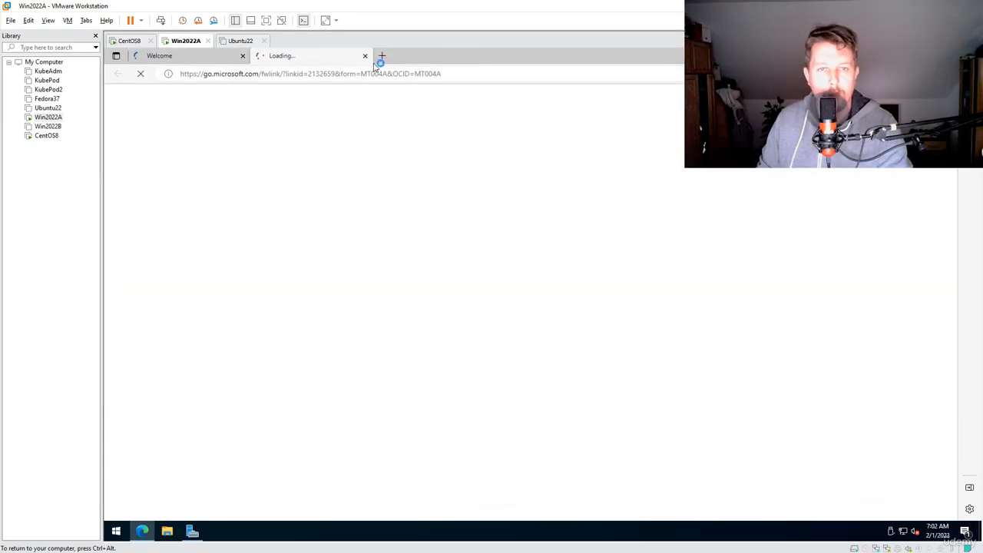
# Search the web for "zabbix agent download" in a new tab and open the Download Zabbix agents page
pyautogui.click(381, 57)
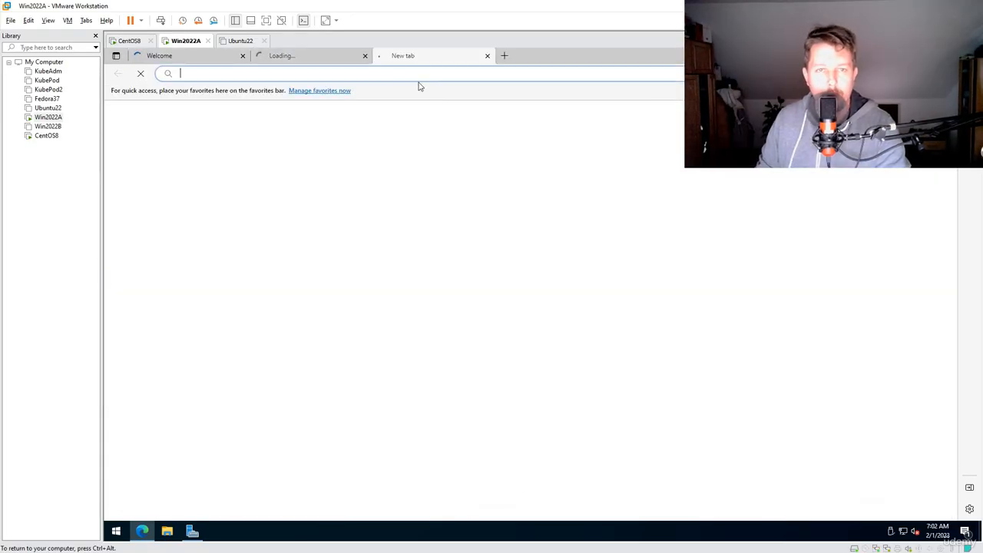
pyautogui.write('zabb')
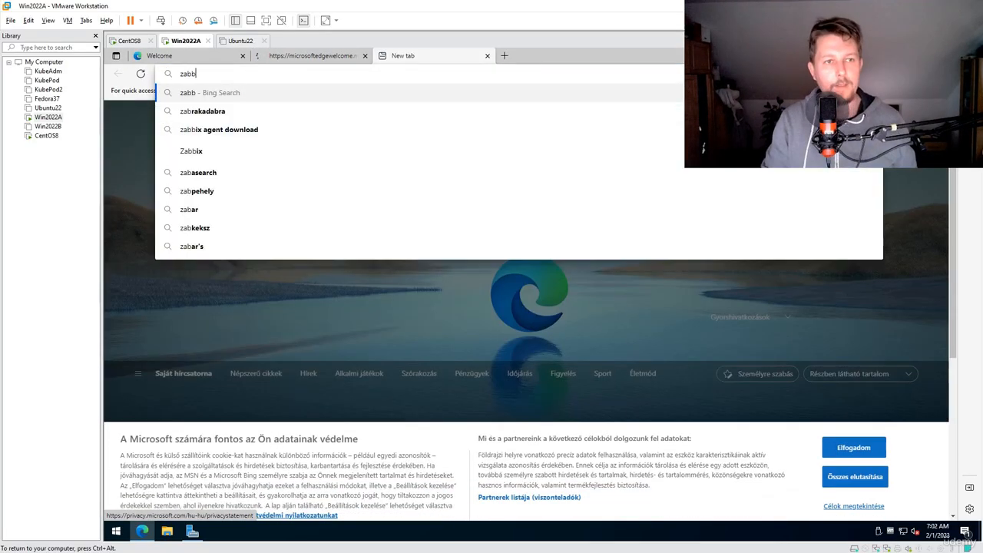
pyautogui.write('ix agent download')
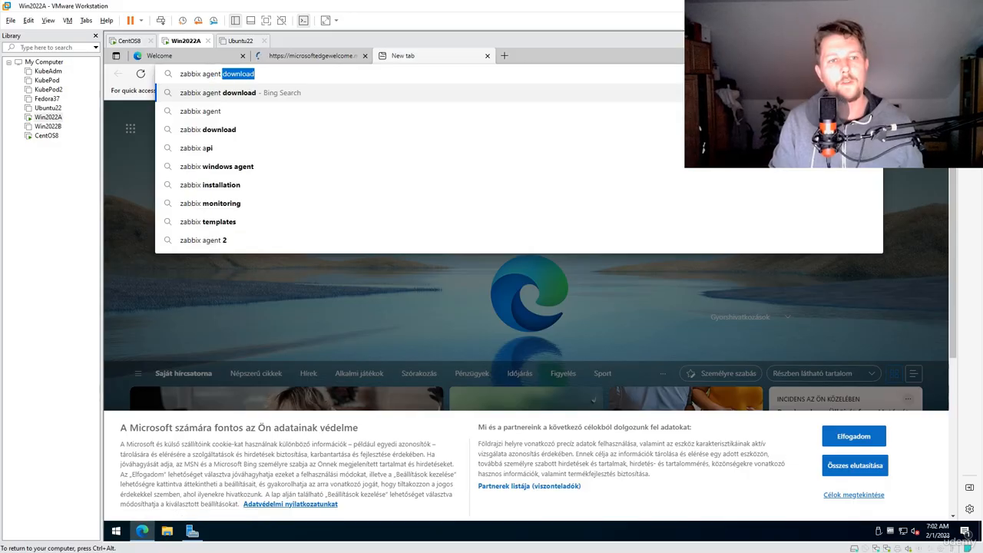
pyautogui.press('Return')
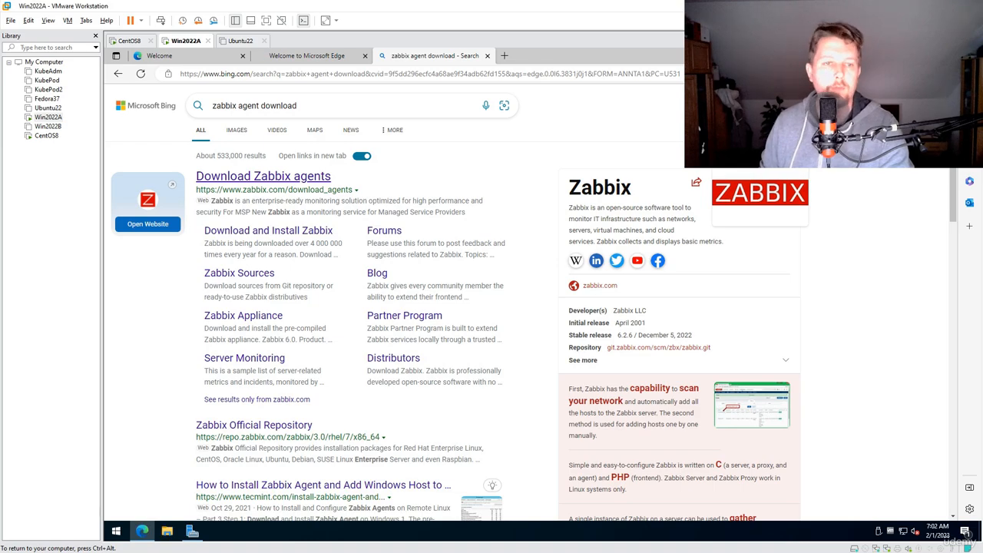
pyautogui.click(270, 178)
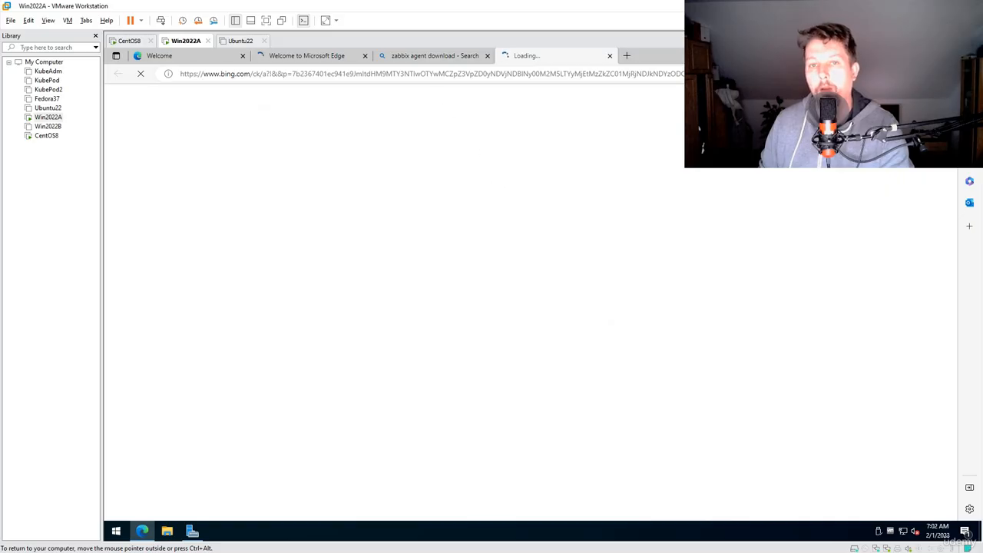
pyautogui.scroll(-3, 269, 157)
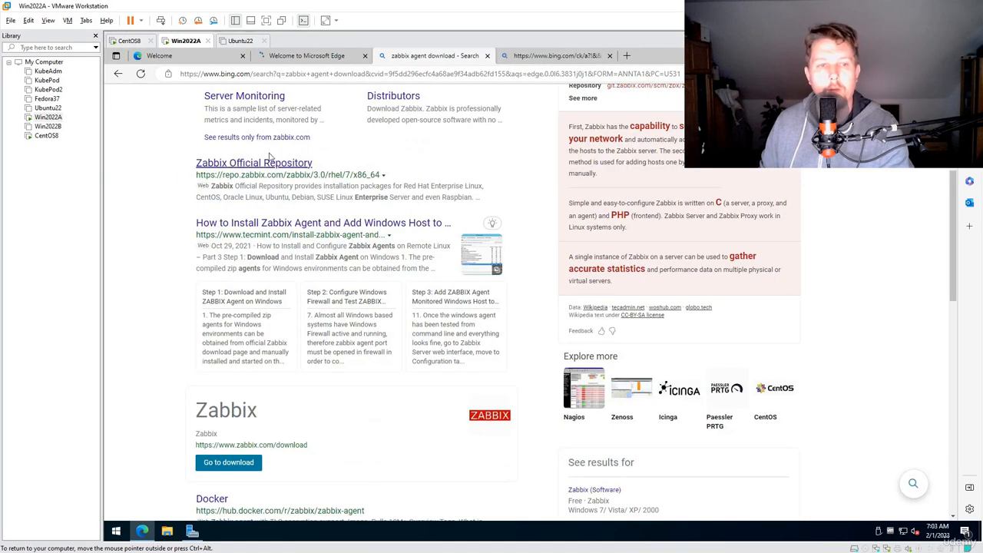
pyautogui.click(556, 56)
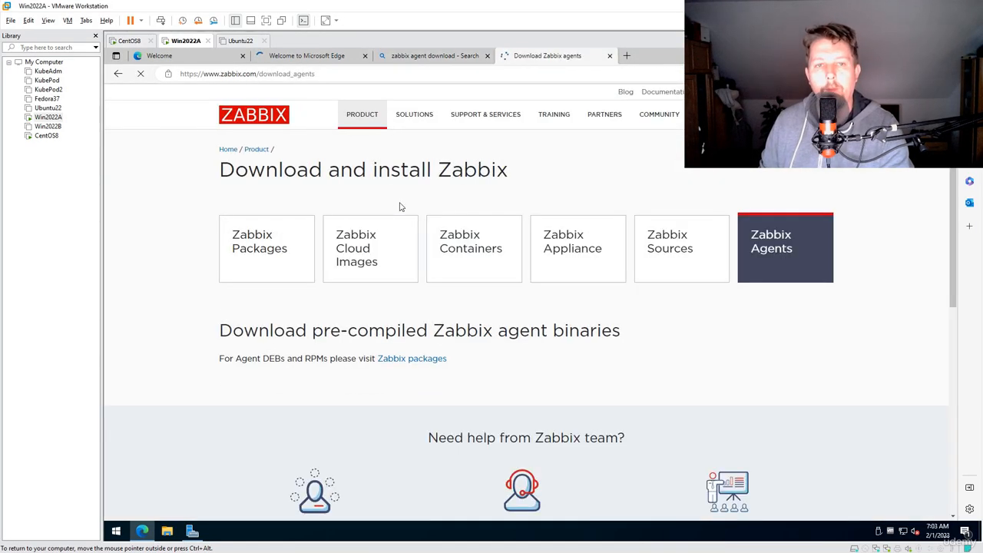
# Download the Zabbix agent v6.2.6 MSI package for Windows amd64 with OpenSSL and launch its installer
pyautogui.scroll(-2, 197, 192)
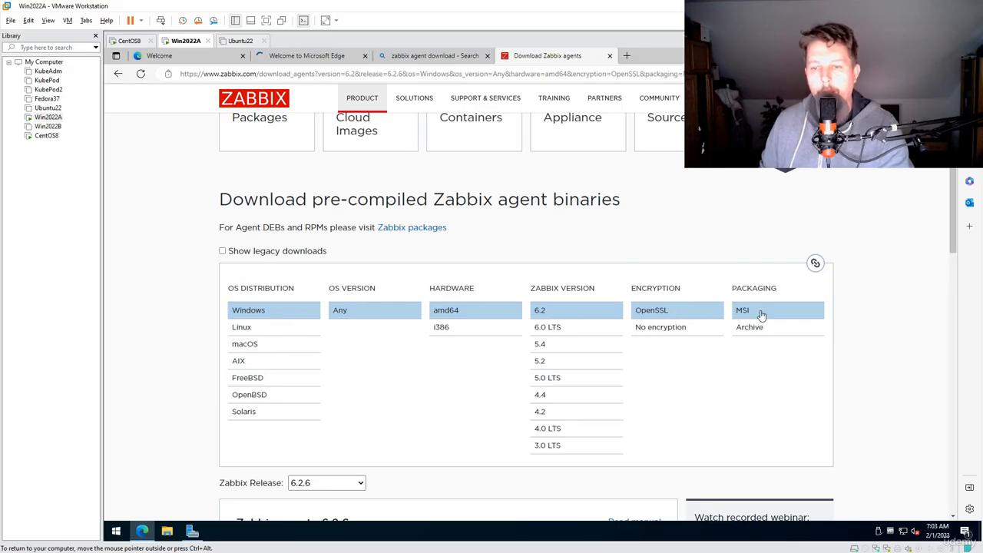
pyautogui.scroll(-5, 857, 257)
pyautogui.scroll(2, 857, 257)
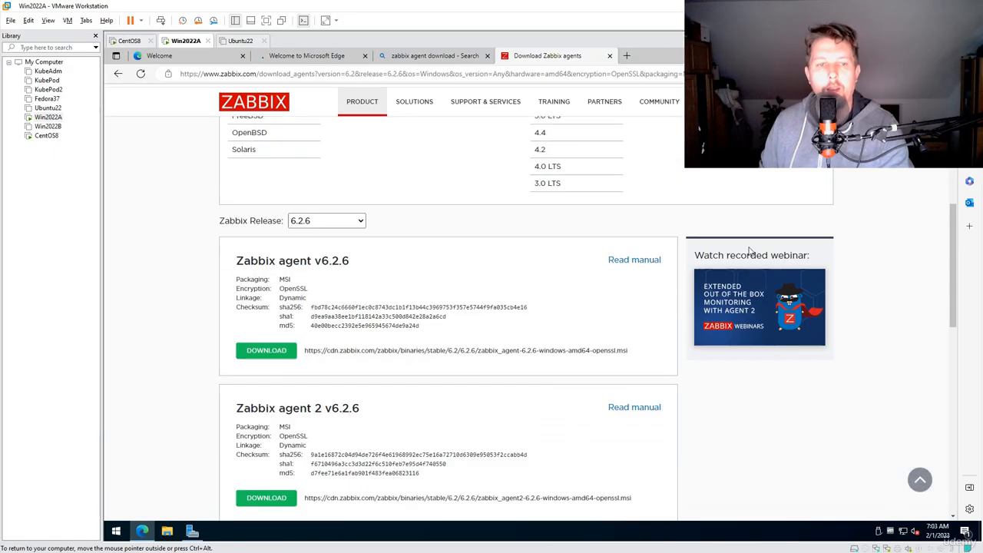
pyautogui.click(273, 354)
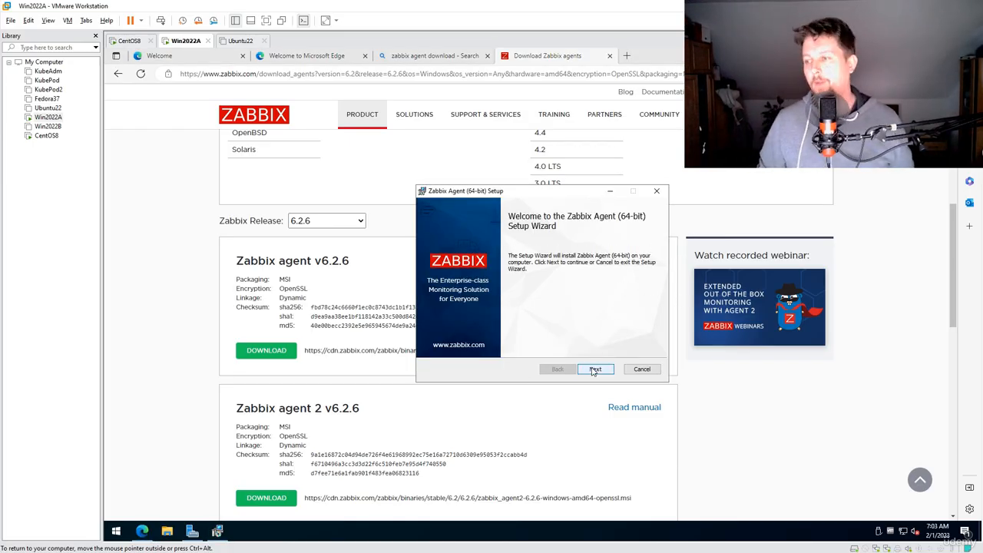
# Find Command Prompt by searching for "cmd" and open it with administrator rights
pyautogui.click(269, 541)
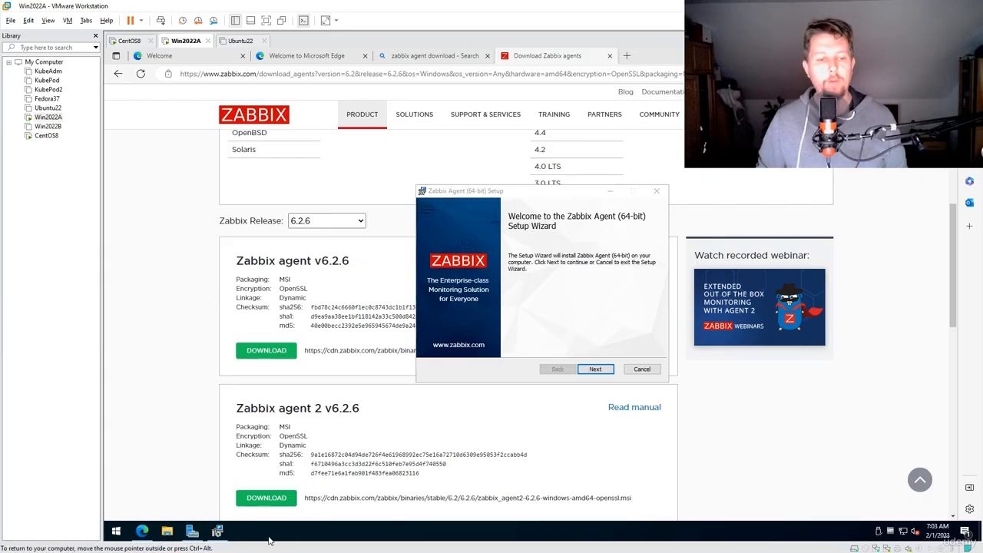
pyautogui.press('super')
pyautogui.press('super')
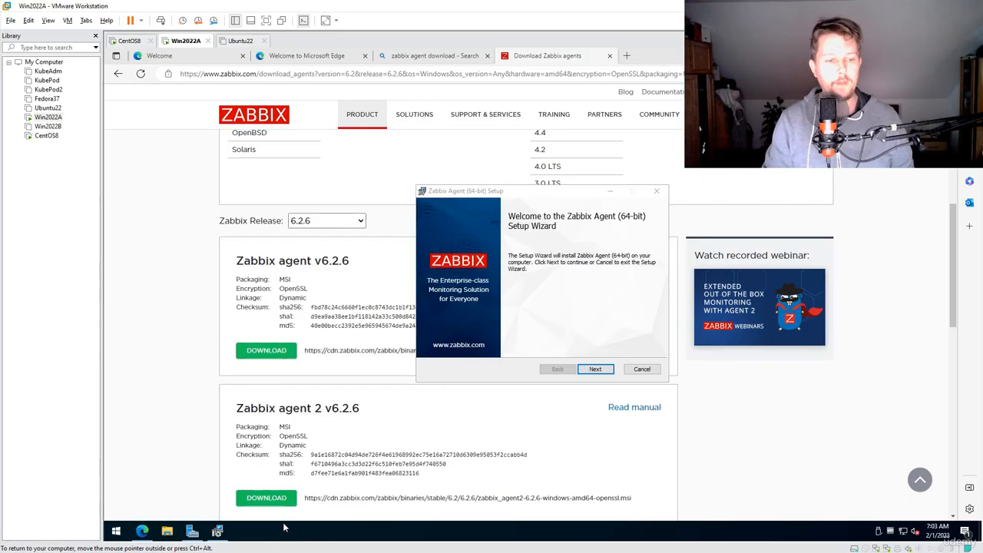
pyautogui.press('super')
pyautogui.write('cmd')
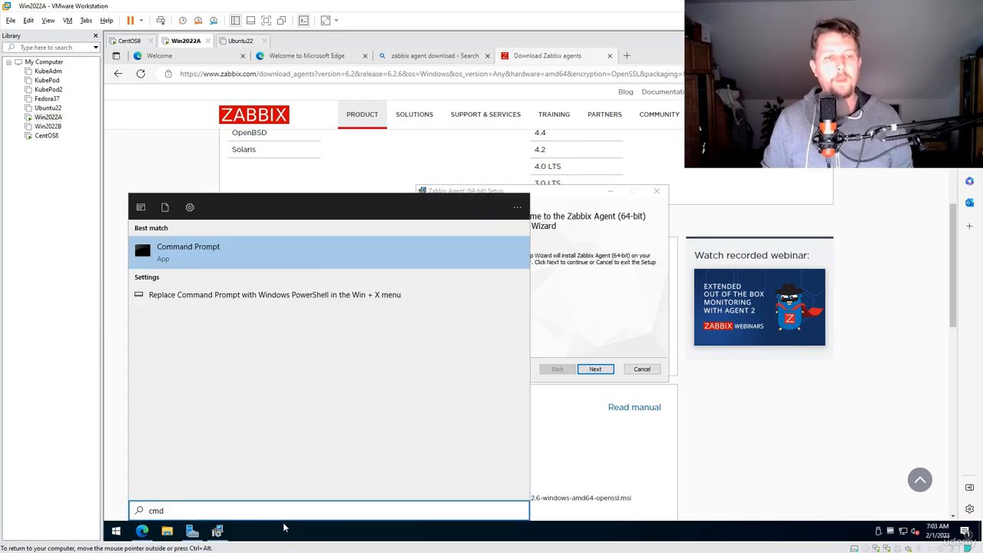
pyautogui.hotkey('shift', 'F10')
pyautogui.press('Return')
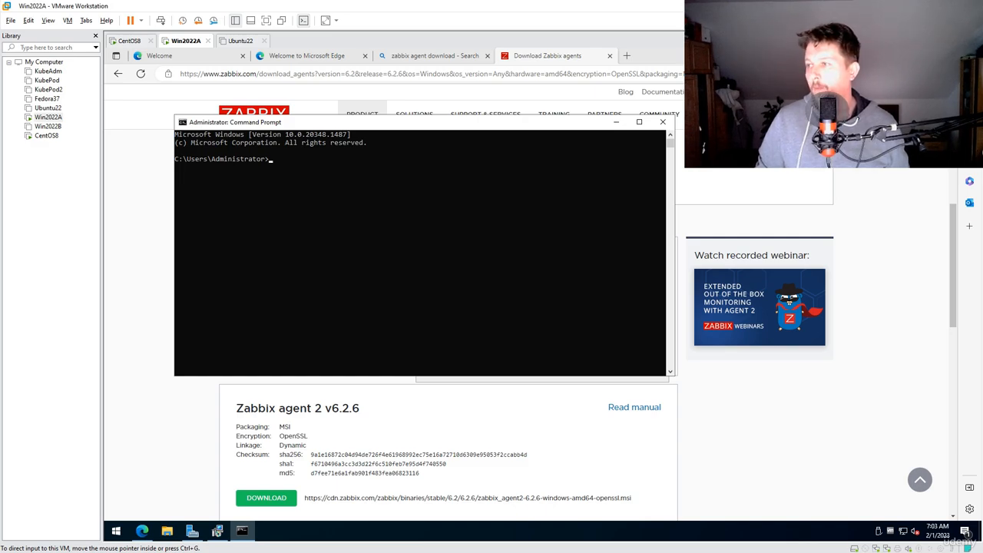
# Add an inbound allow firewall rule with netsh named "ICMP Allow incoming V4 echo request" for protocol icmpv4:8,any
pyautogui.rightClick(466, 236)
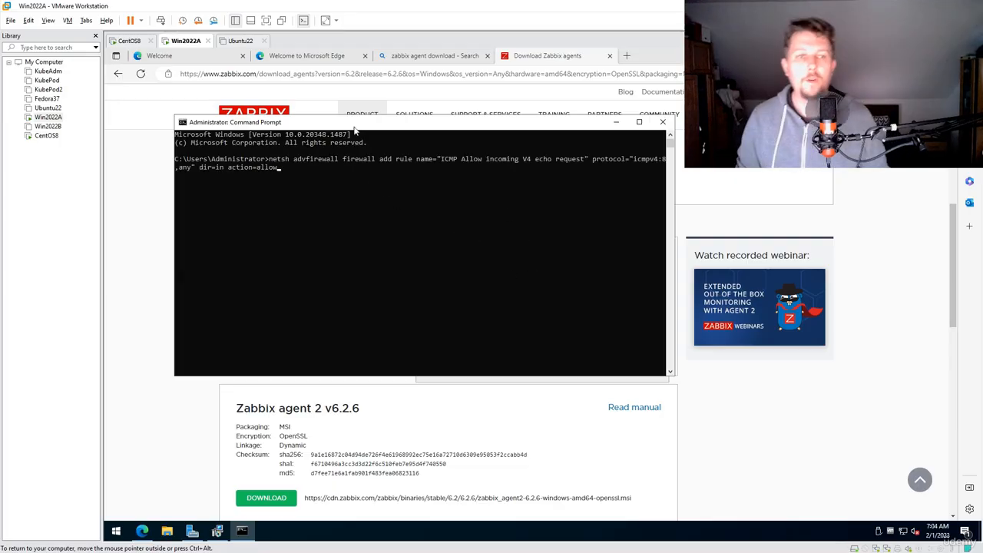
pyautogui.keyDown('ctrl'); pyautogui.scroll(3, 344, 162); pyautogui.keyUp('ctrl')
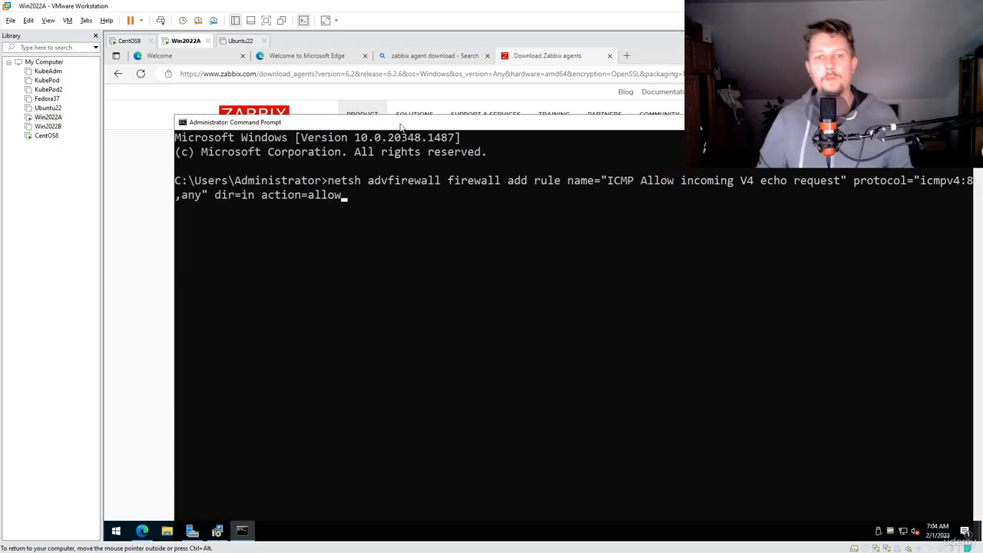
pyautogui.moveTo(342, 123); pyautogui.dragTo(353, 304)
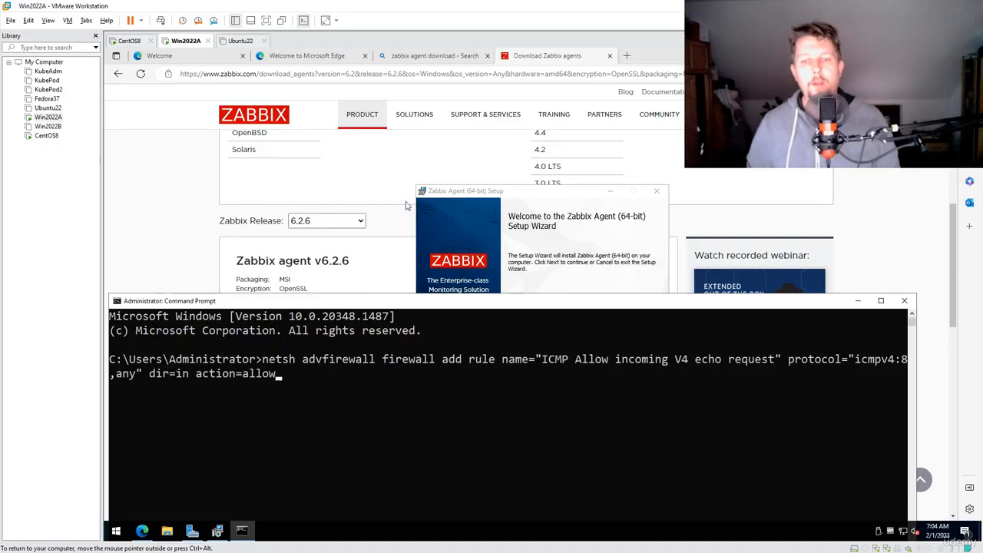
pyautogui.press('Return')
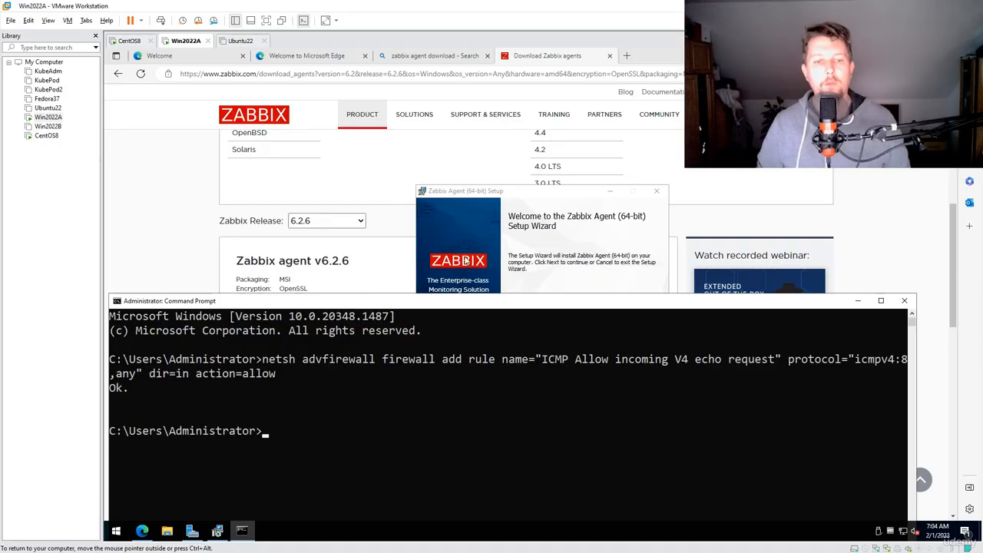
# Add an inbound allow firewall rule with netsh named "Open Port 10050" for TCP local port 10050
pyautogui.moveTo(469, 302); pyautogui.dragTo(472, 153)
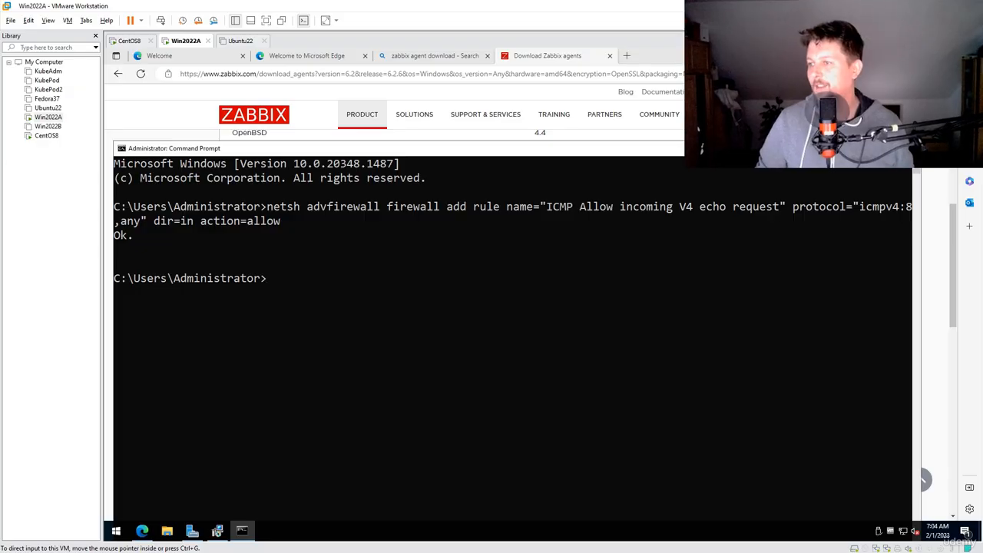
pyautogui.rightClick(314, 348)
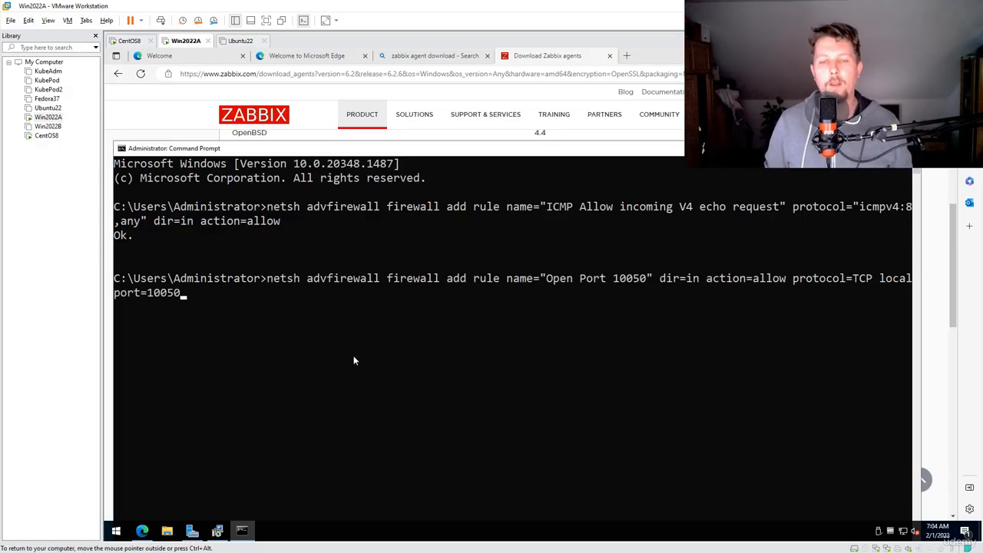
pyautogui.press('Return')
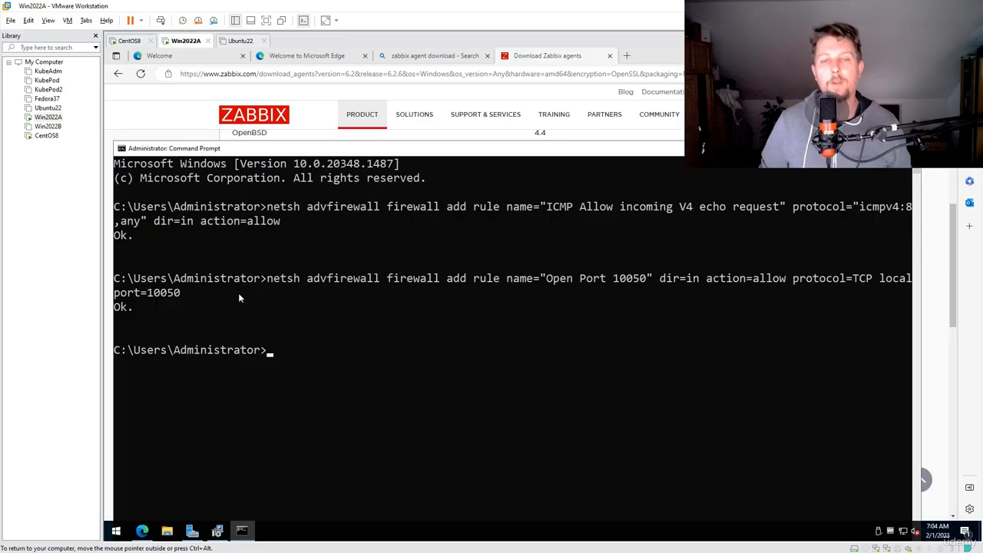
# Accept the license agreement in the Zabbix Agent setup wizard and keep the default features and install location
pyautogui.click(225, 533)
pyautogui.click(592, 370)
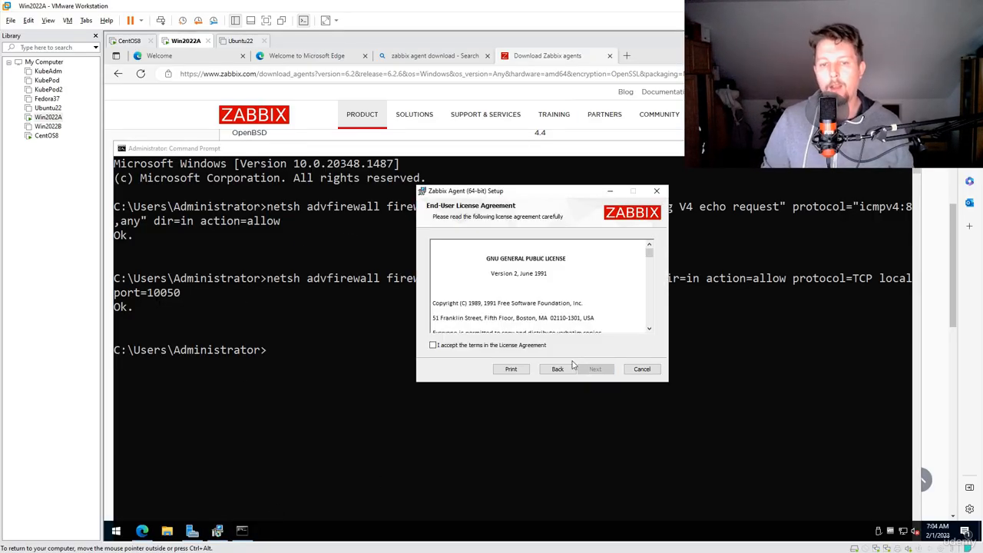
pyautogui.click(534, 346)
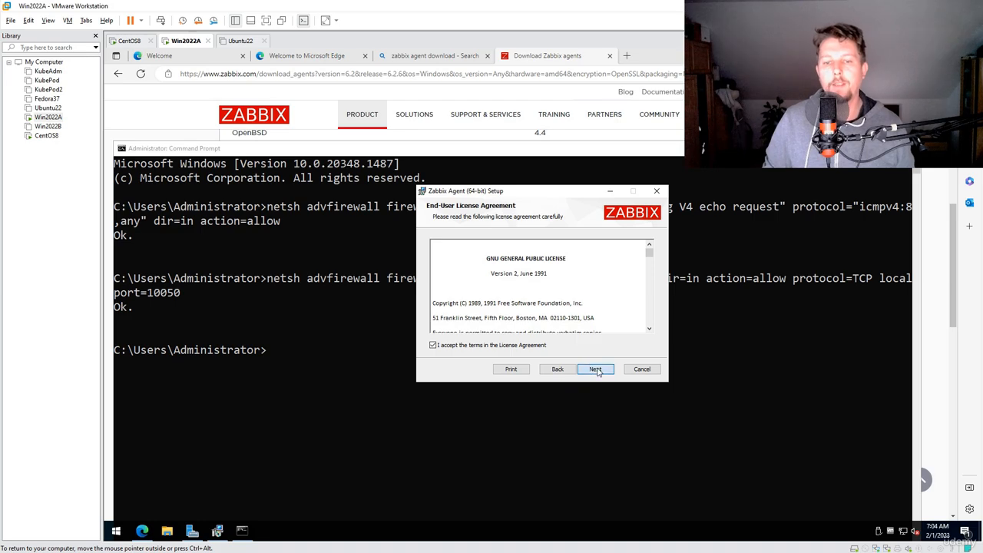
pyautogui.click(595, 369)
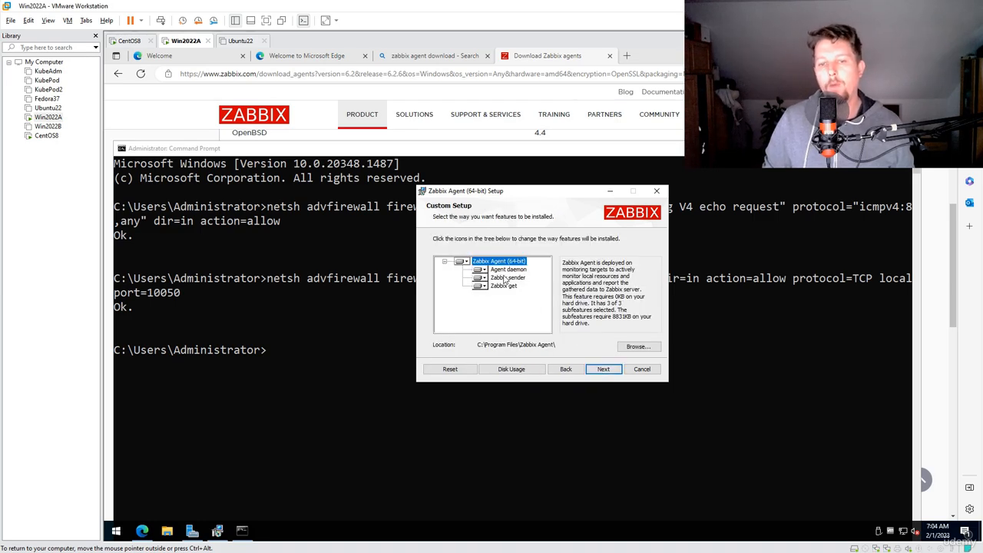
pyautogui.click(602, 369)
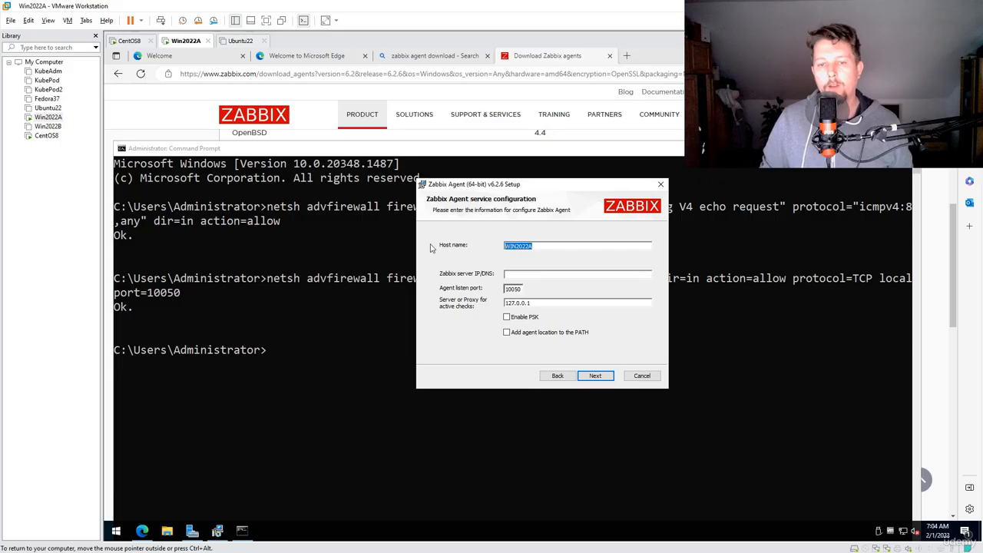
# Set the Zabbix server IP/DNS and the active checks server to 192.168.56.6, and enable adding the agent location to the PATH
pyautogui.click(568, 277)
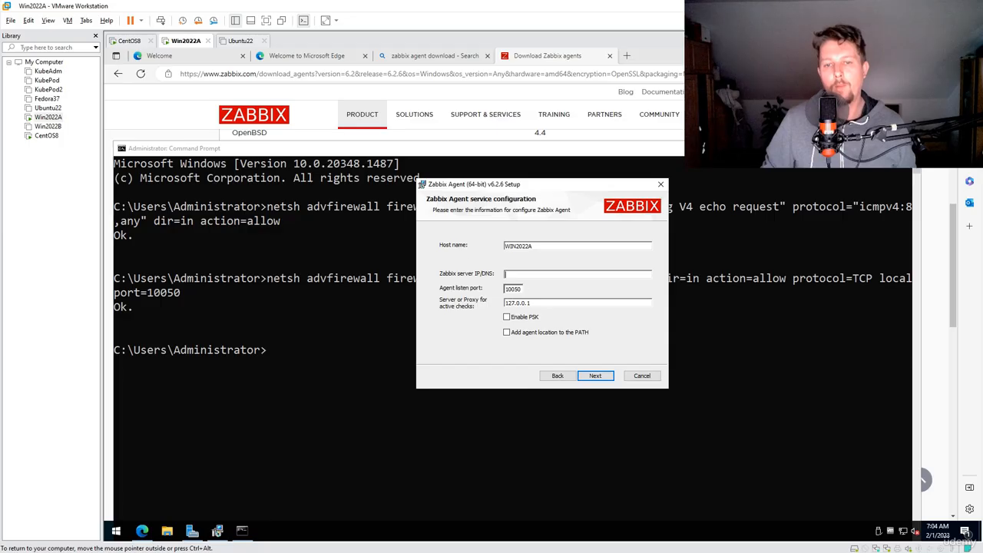
pyautogui.write('192.168.56.6')
pyautogui.doubleClick(518, 302)
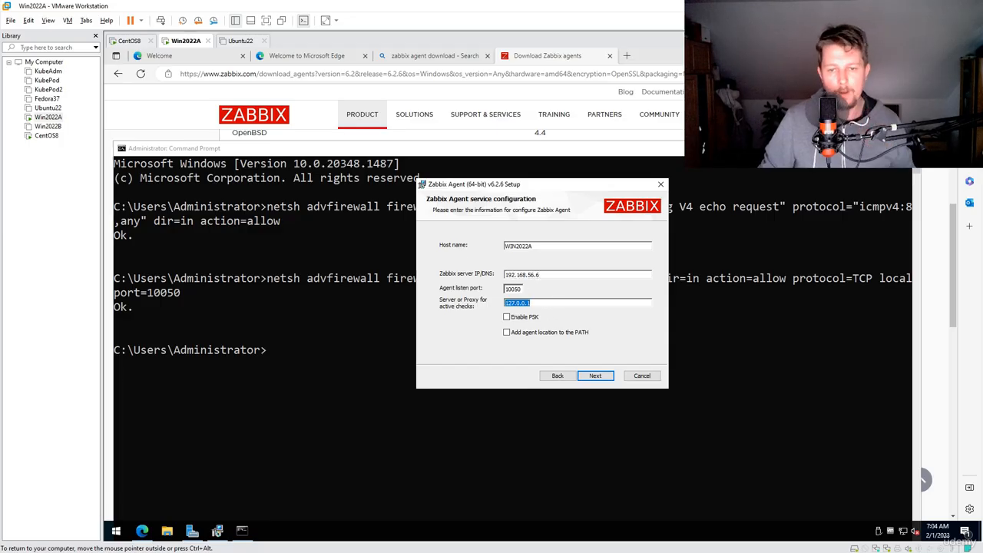
pyautogui.write('192.168.56.6')
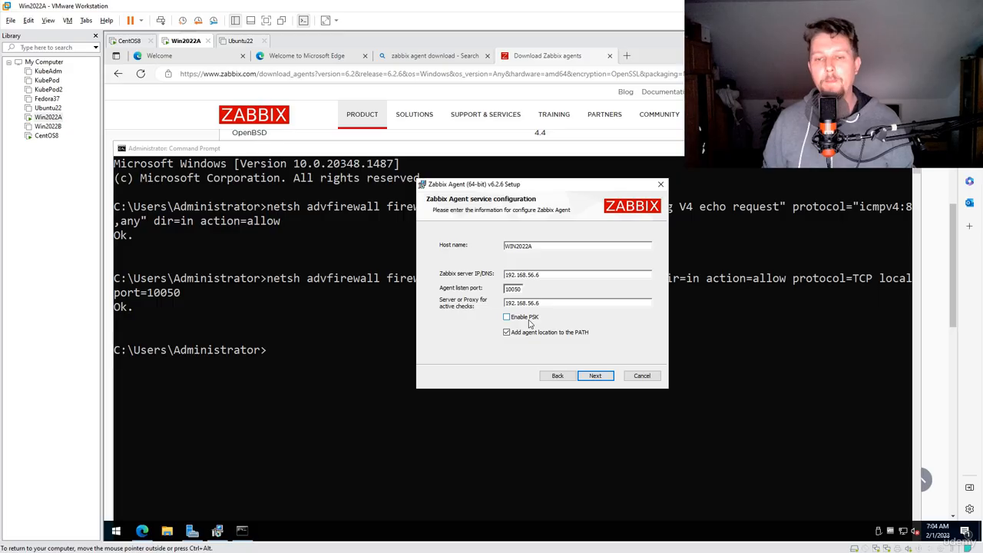
# Accept the service configuration, install the Zabbix Agent and finish the setup wizard
pyautogui.click(601, 379)
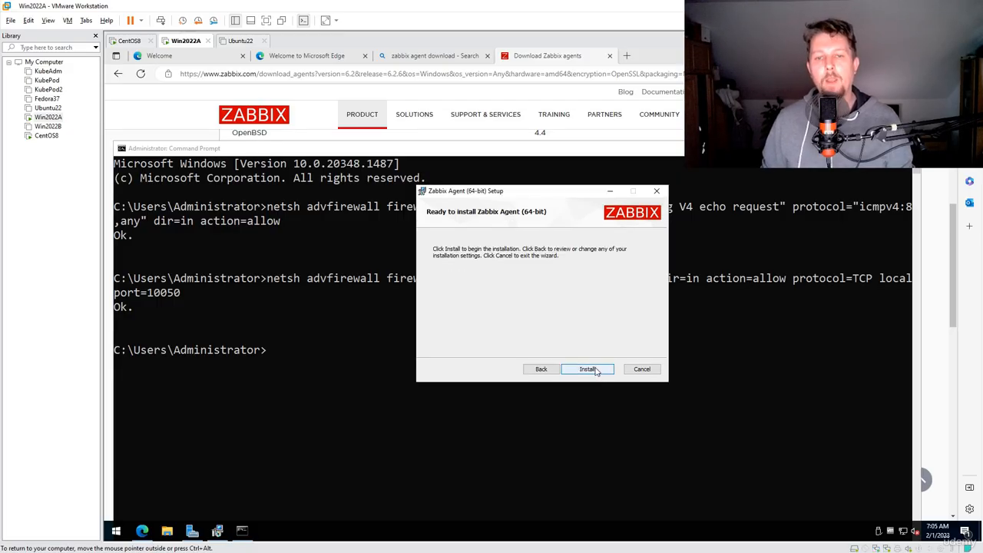
pyautogui.click(588, 369)
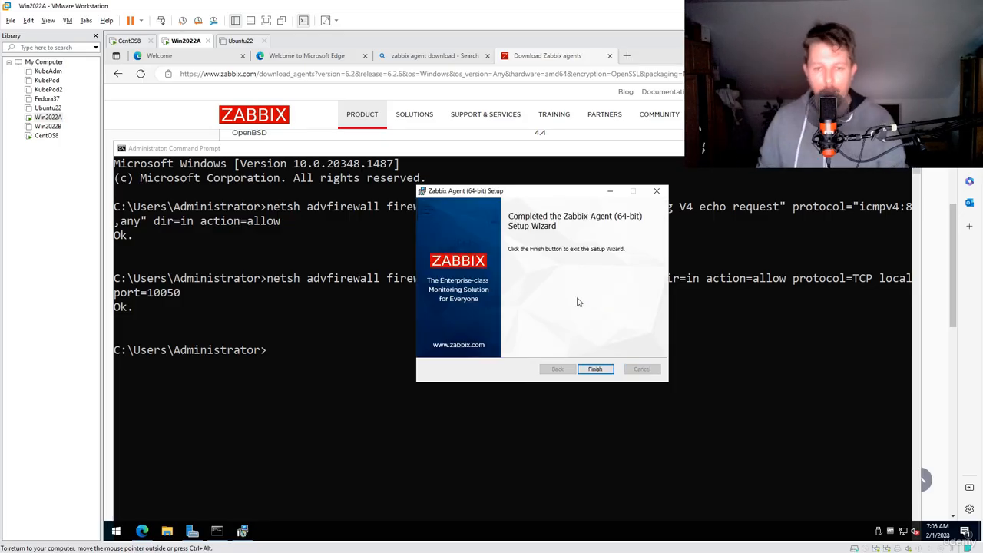
pyautogui.click(604, 371)
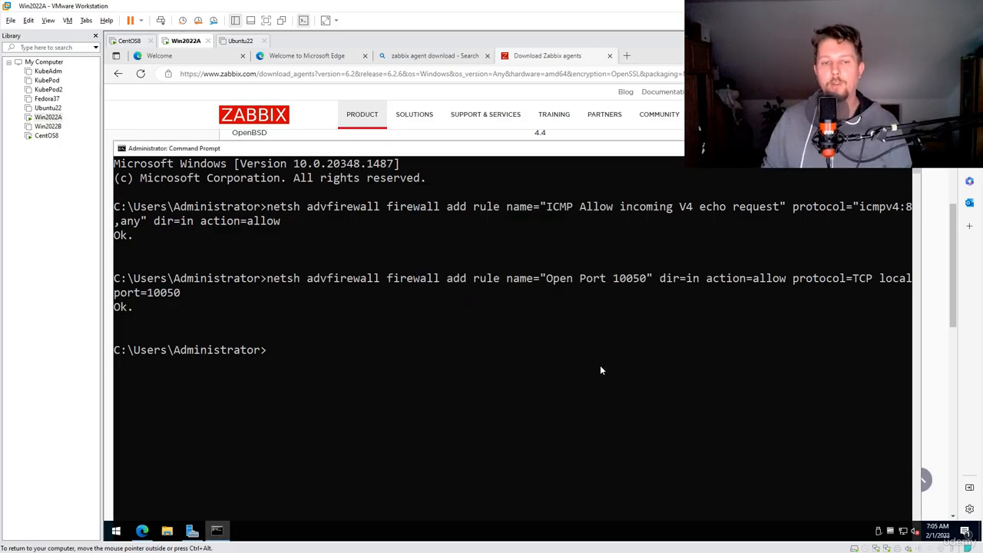
# Open the Services console from Command Prompt with services.msc and check the status of the Zabbix Agent service
pyautogui.click(423, 278)
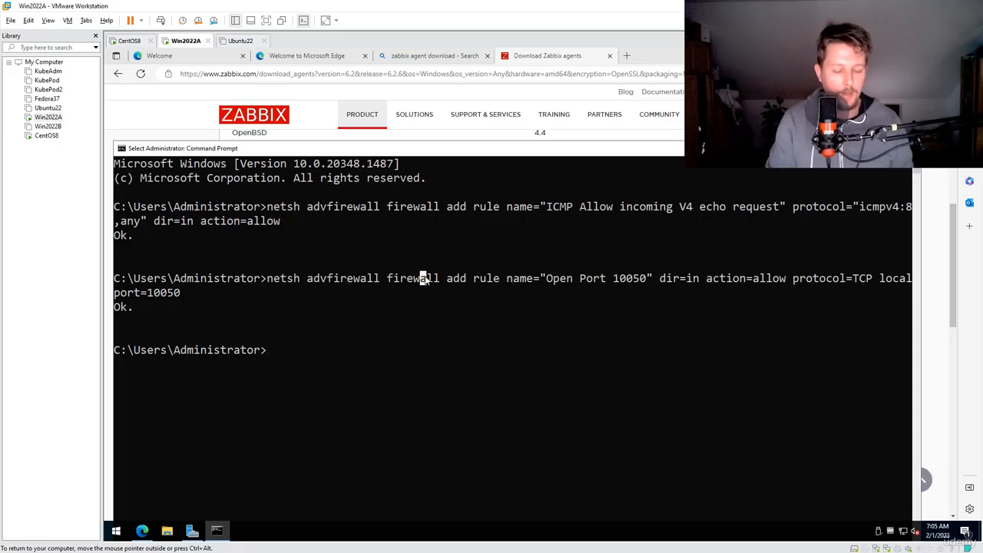
pyautogui.write('services.msc')
pyautogui.press('Return')
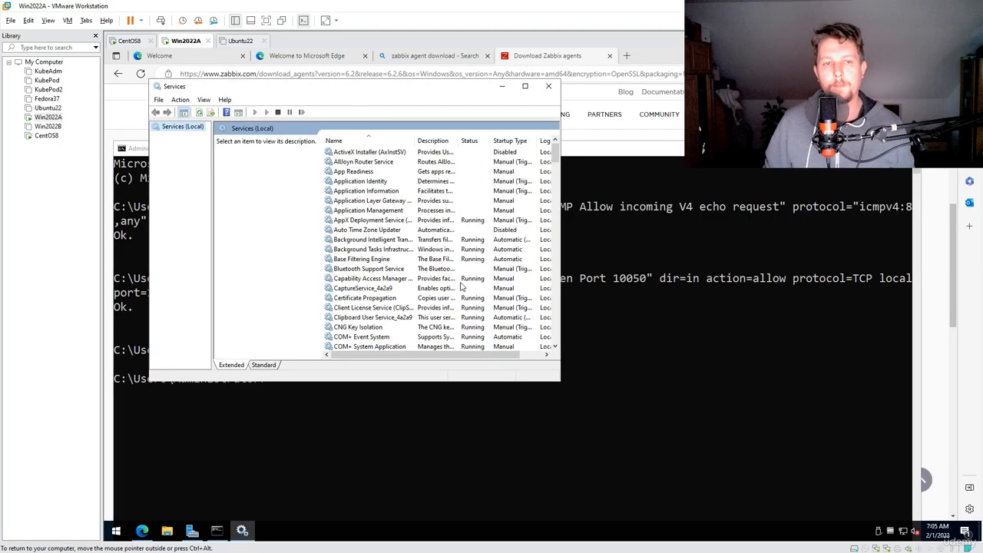
pyautogui.click(367, 221)
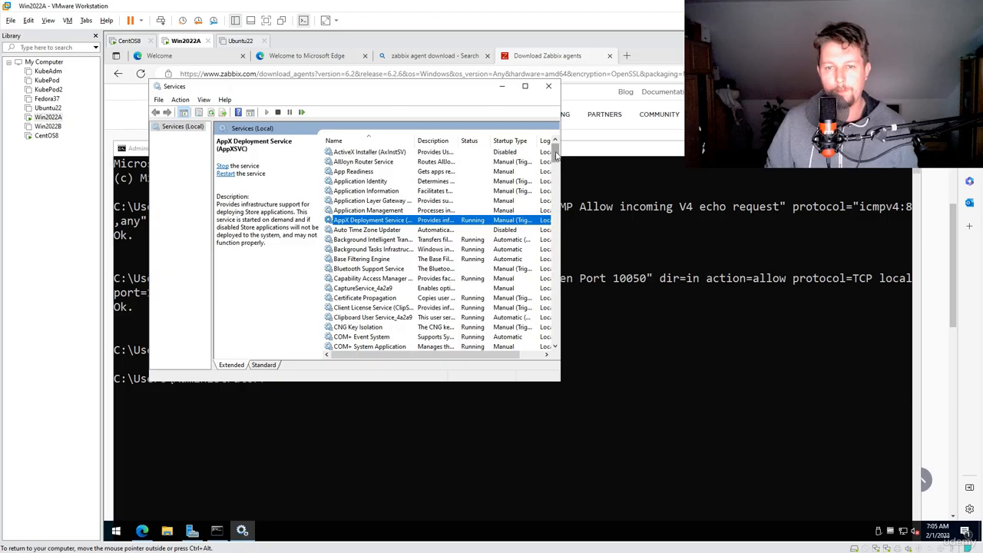
pyautogui.moveTo(556, 153); pyautogui.dragTo(553, 338)
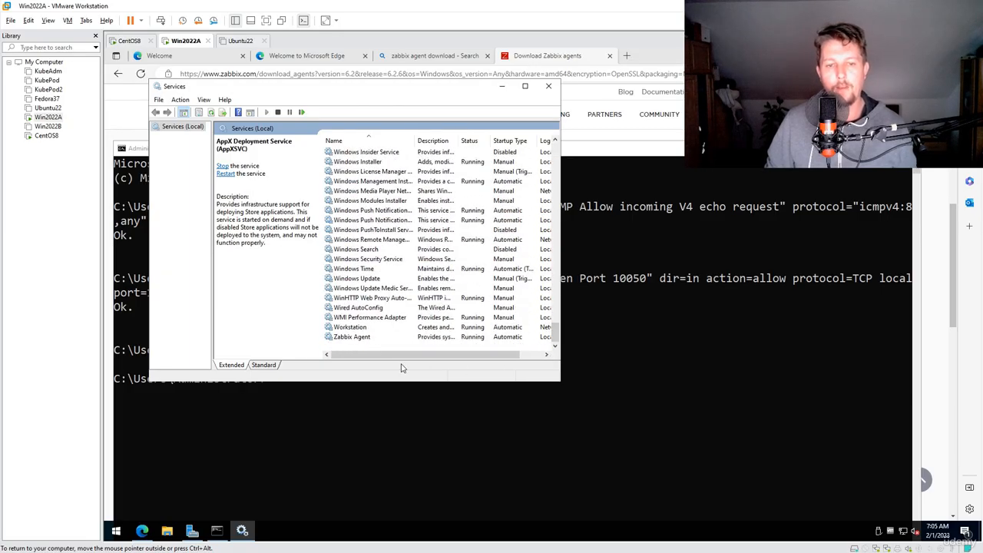
pyautogui.click(361, 338)
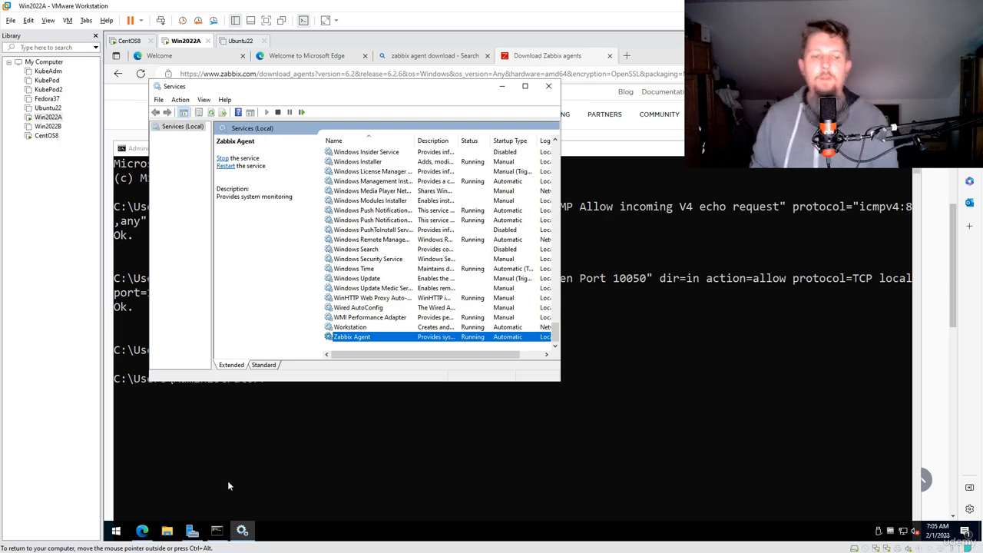
# Open the folder C:\Program Files\Zabbix Agent in File Explorer
pyautogui.click(167, 531)
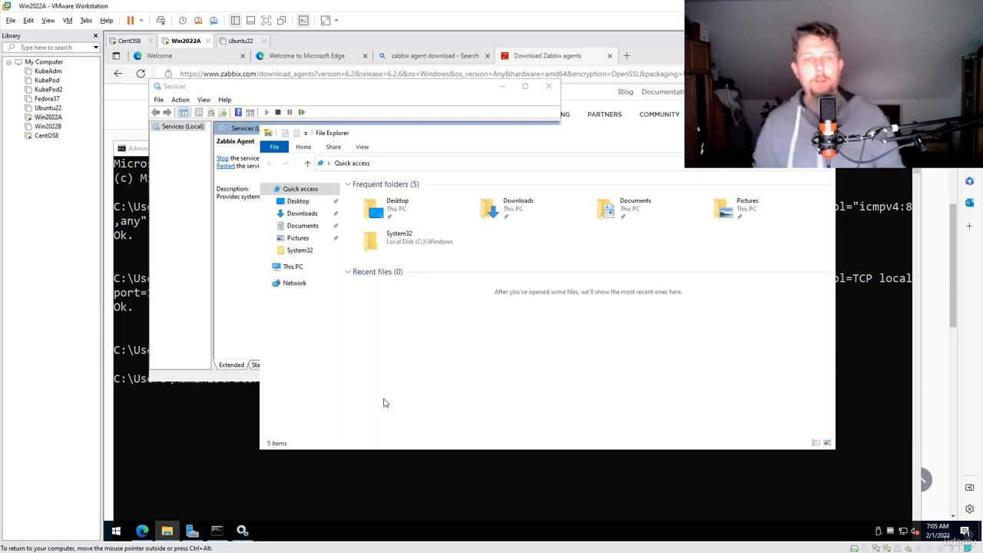
pyautogui.click(290, 266)
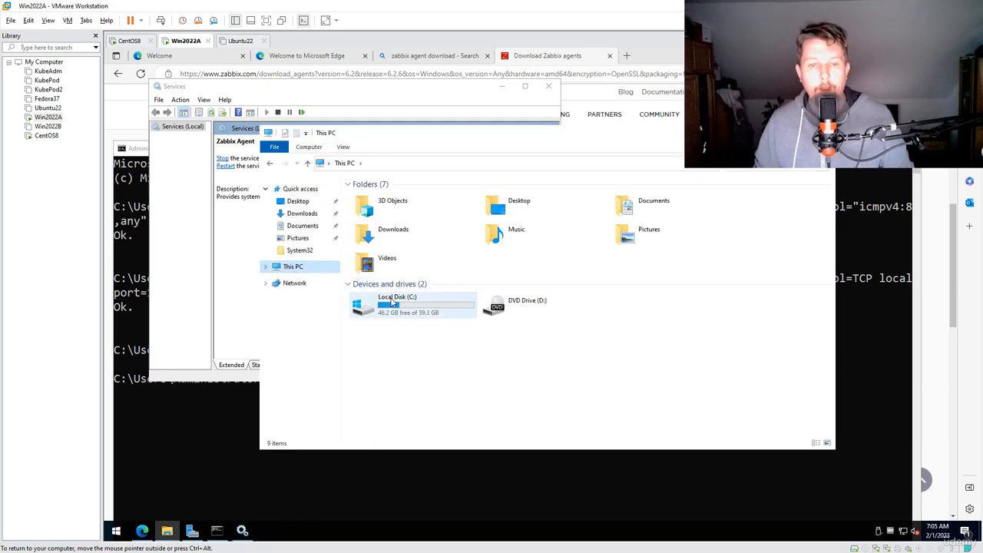
pyautogui.doubleClick(392, 303)
pyautogui.doubleClick(410, 206)
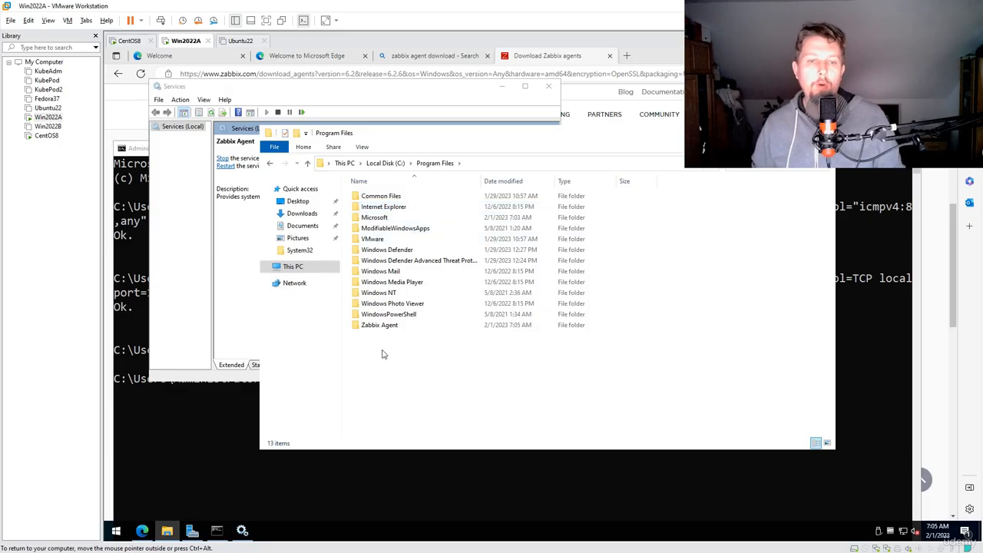
pyautogui.doubleClick(393, 326)
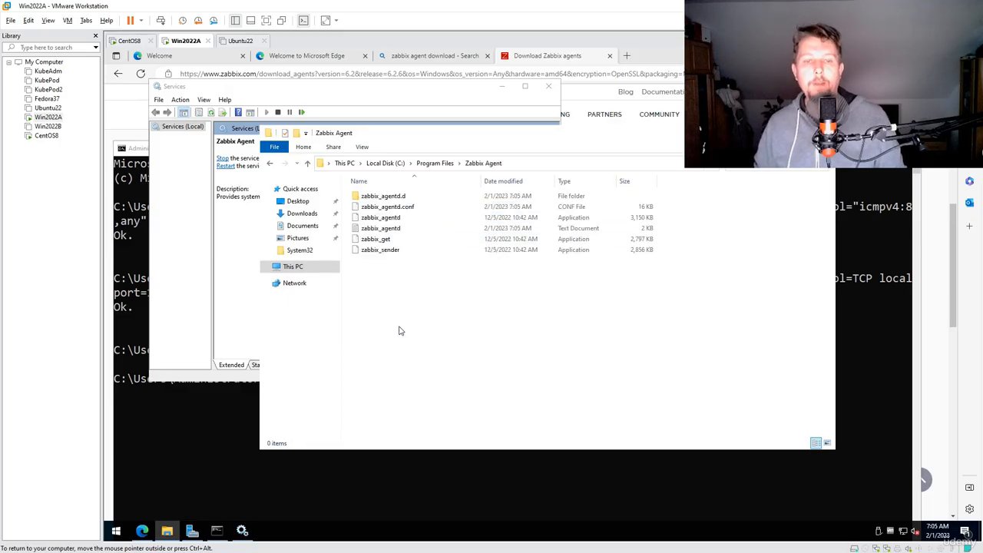
# Open zabbix_agentd.conf in Notepad, look through the configuration options and close the file
pyautogui.rightClick(388, 207)
pyautogui.click(430, 218)
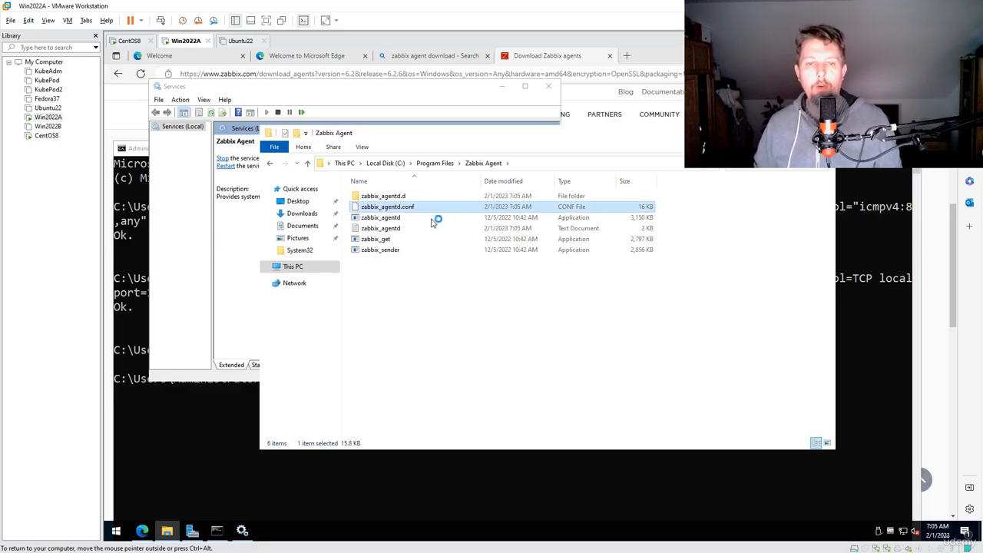
pyautogui.click(515, 215)
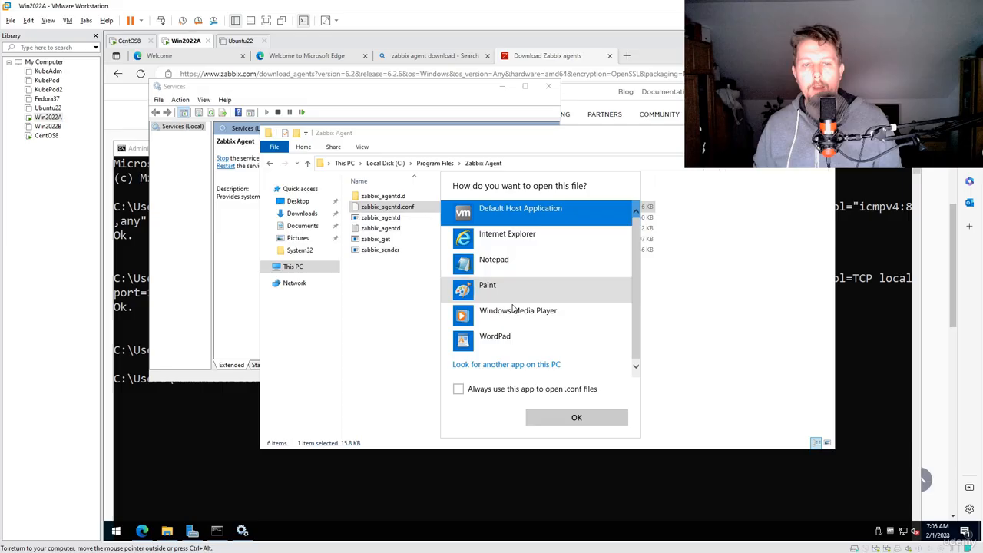
pyautogui.click(526, 265)
pyautogui.click(584, 417)
pyautogui.click(461, 197)
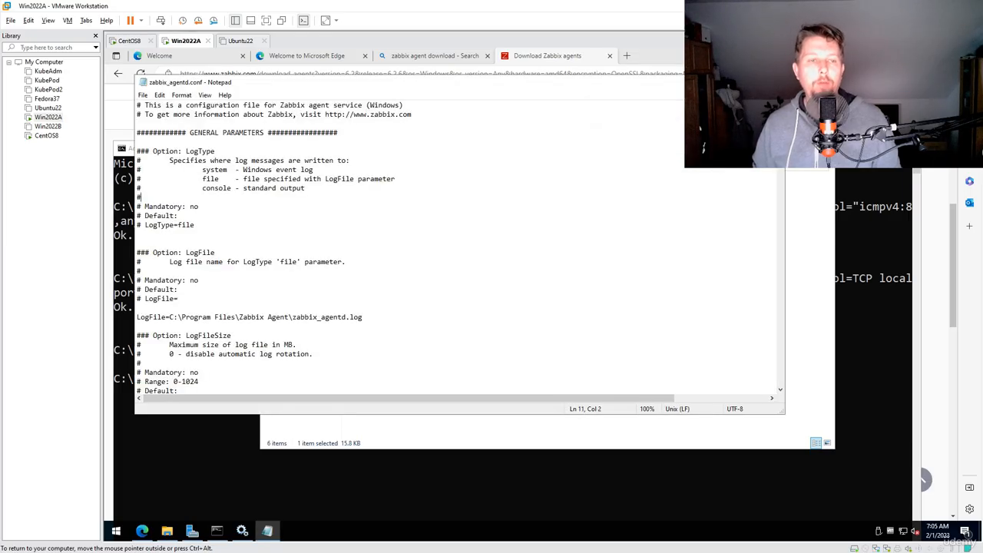
pyautogui.scroll(-13, 461, 197)
pyautogui.scroll(-4, 455, 247)
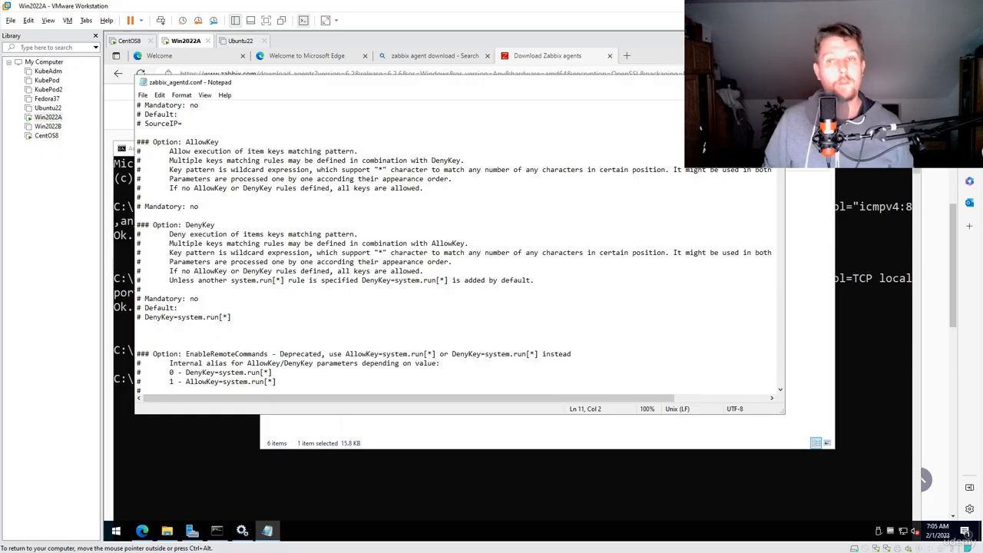
pyautogui.click(772, 82)
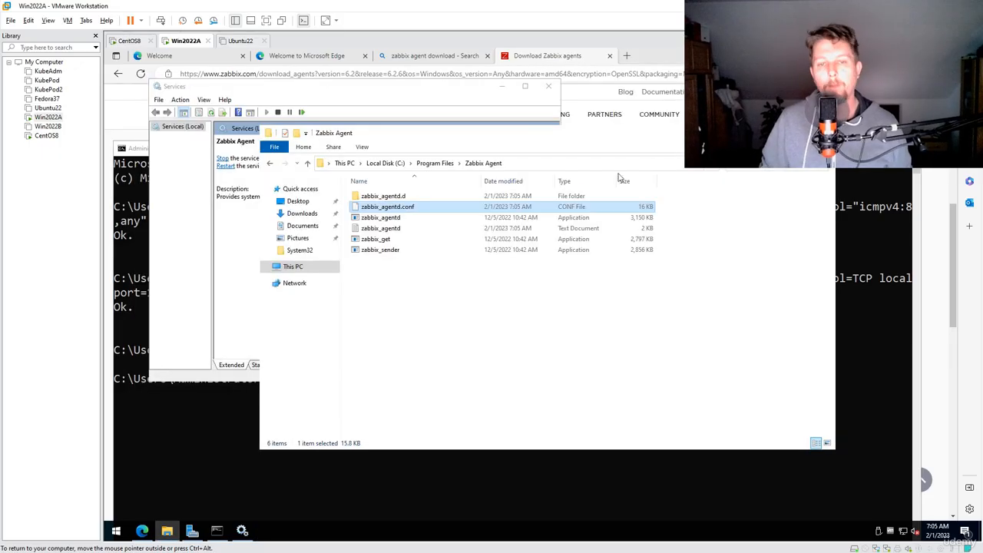
# Open the zabbix_agentd log text file, examine its latest server connection entries and close it
pyautogui.doubleClick(380, 228)
pyautogui.moveTo(481, 216)
pyautogui.mouseDown()
pyautogui.moveTo(612, 234)
pyautogui.moveTo(485, 225)
pyautogui.mouseUp()
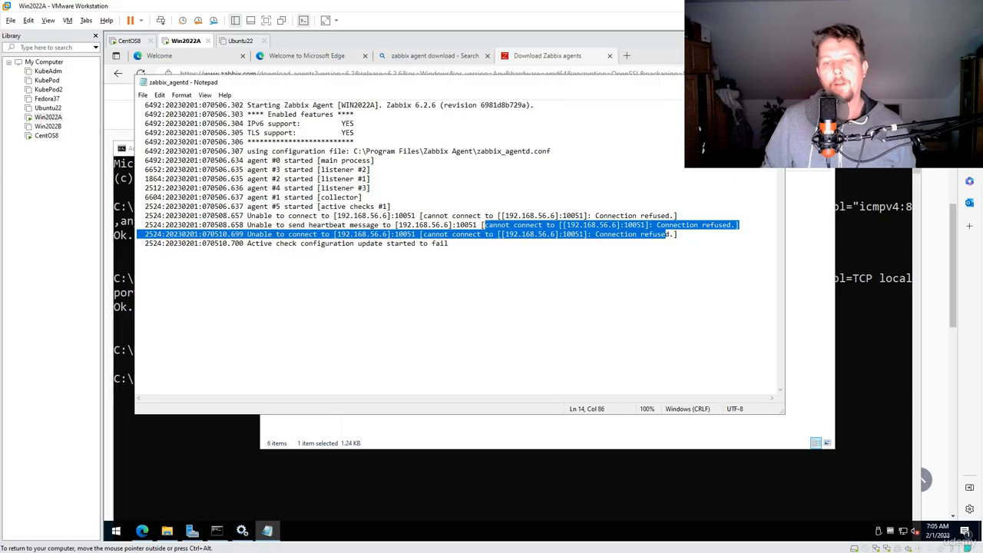
pyautogui.moveTo(362, 225); pyautogui.dragTo(676, 234)
pyautogui.click(434, 242)
pyautogui.moveTo(342, 225); pyautogui.dragTo(530, 234)
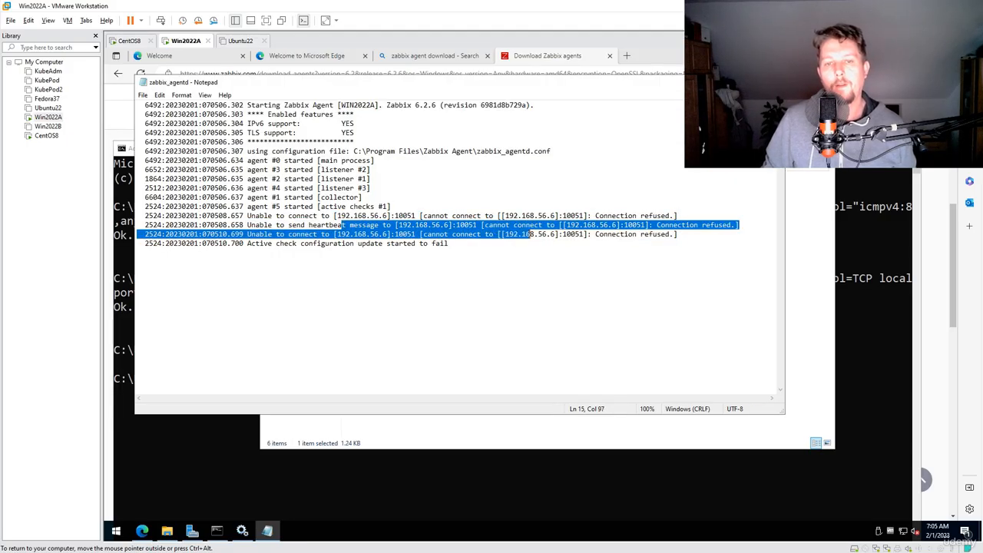
pyautogui.click(650, 225)
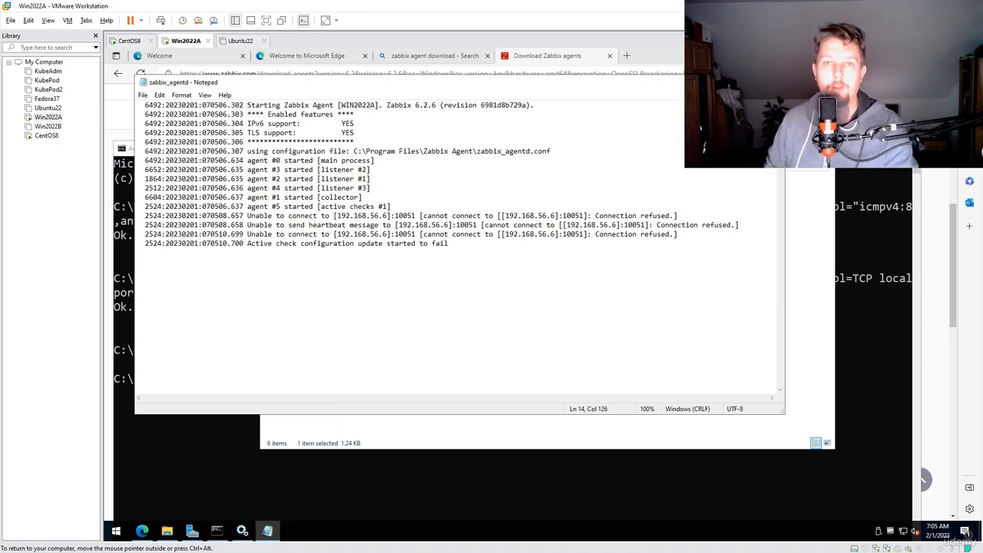
pyautogui.click(772, 83)
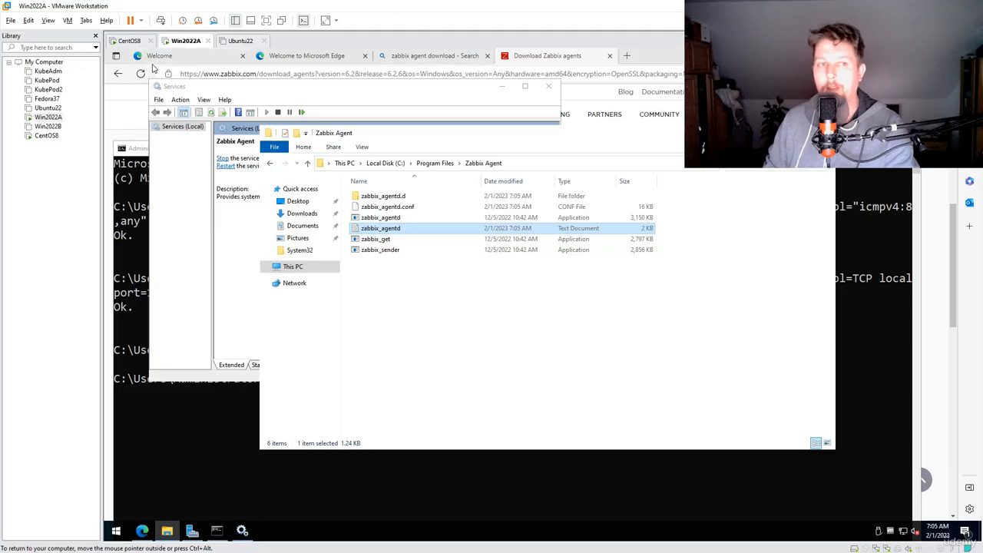
# Switch to the Zabbix web frontend on centos8 in the browser and open the monitored Hosts page
pyautogui.click(126, 41)
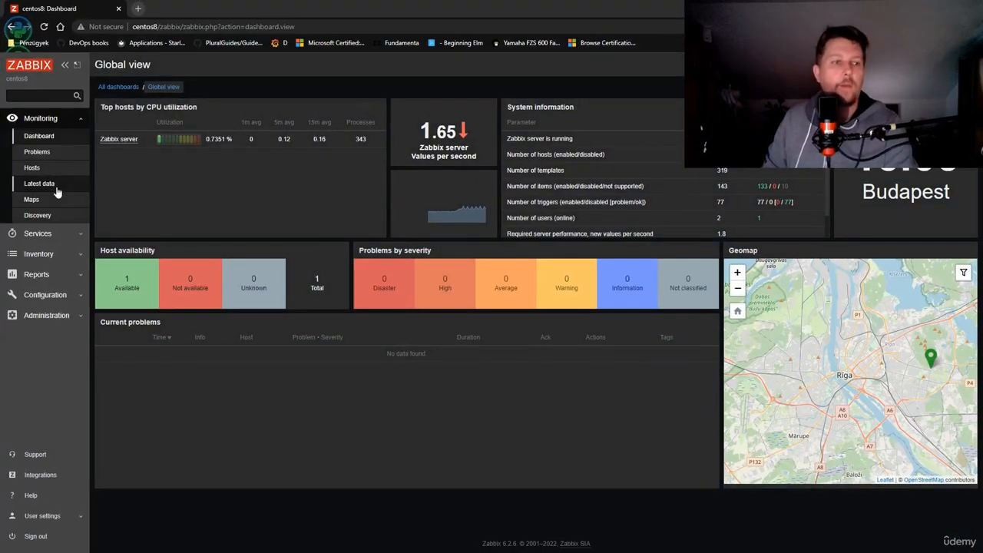
pyautogui.click(48, 169)
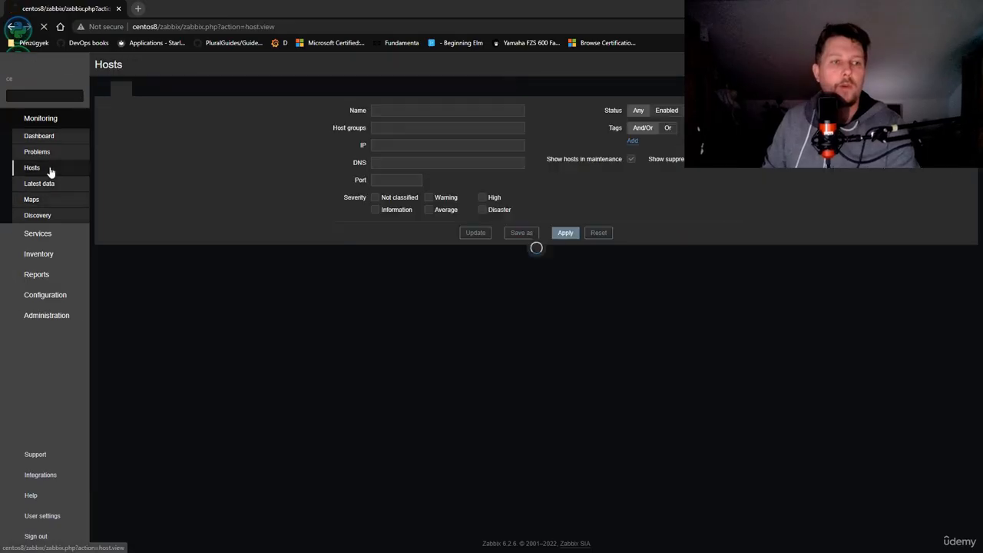
pyautogui.moveTo(681, 12); pyautogui.dragTo(562, 250)
# Start creating a new host and name it WIN2022A
pyautogui.click(822, 304)
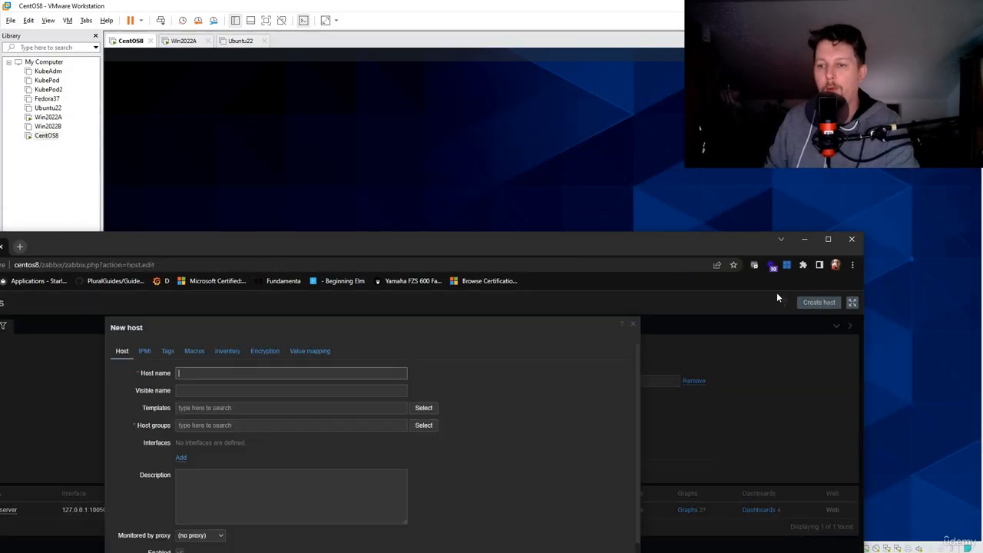
pyautogui.doubleClick(607, 241)
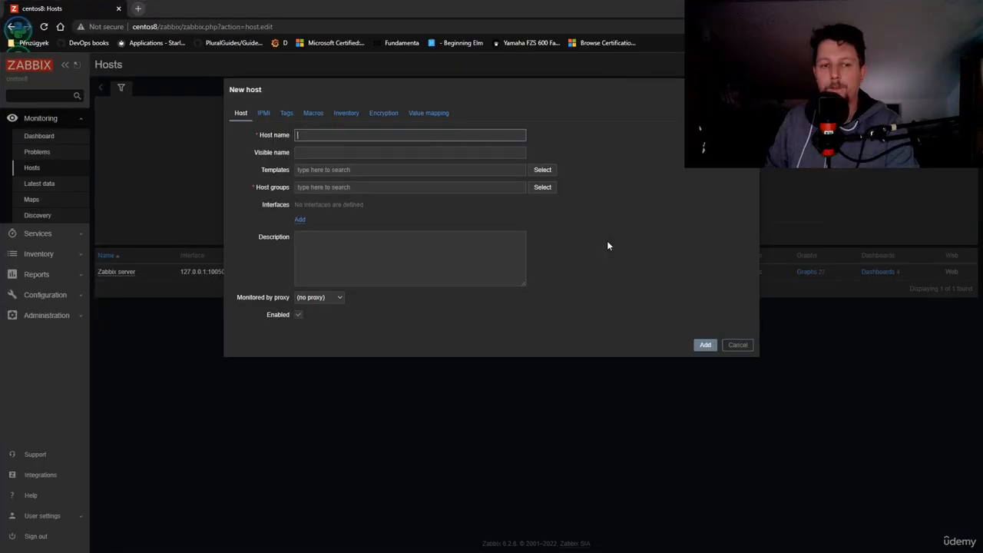
pyautogui.click(353, 137)
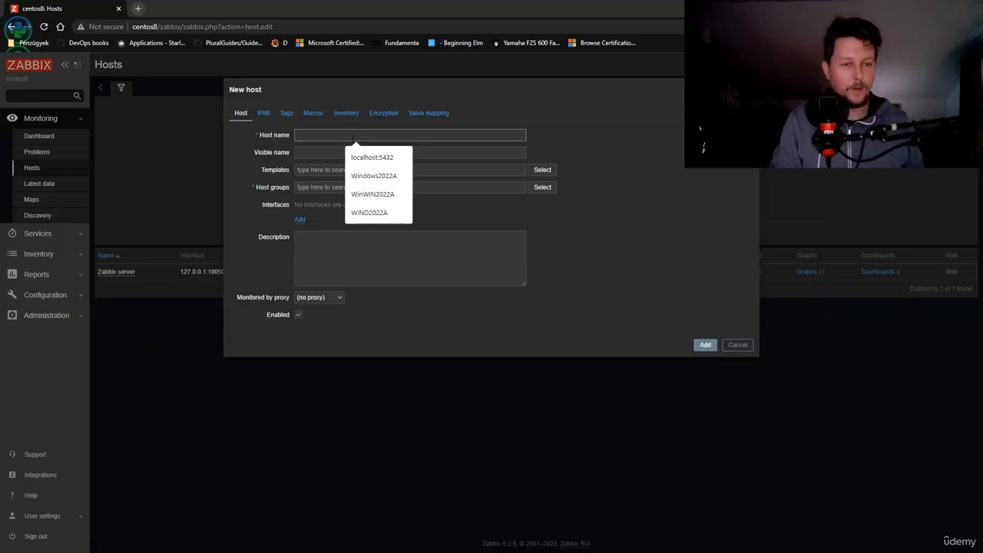
pyautogui.write('WIN2022A')
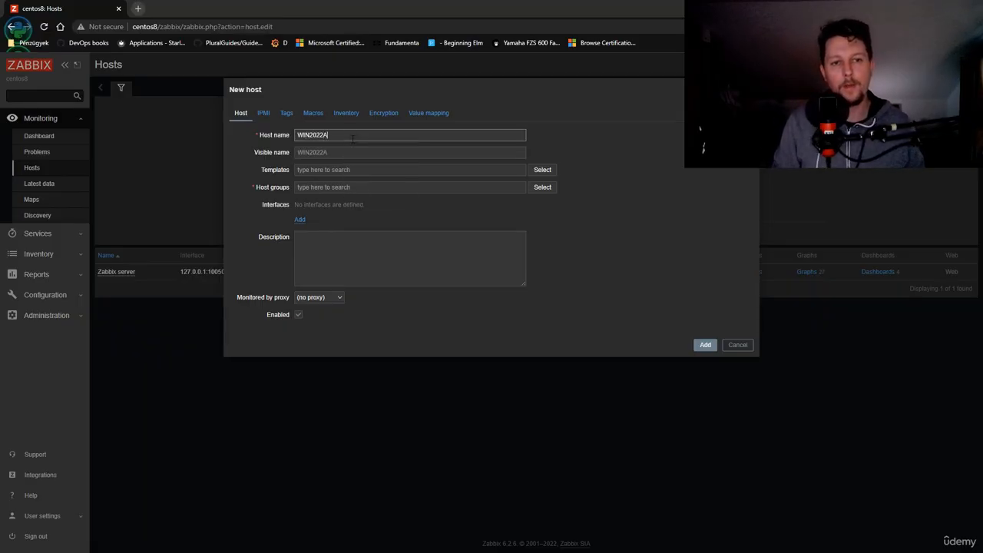
# Try to find a template for the new host by searching for "Operating", and clear the search text
pyautogui.click(349, 170)
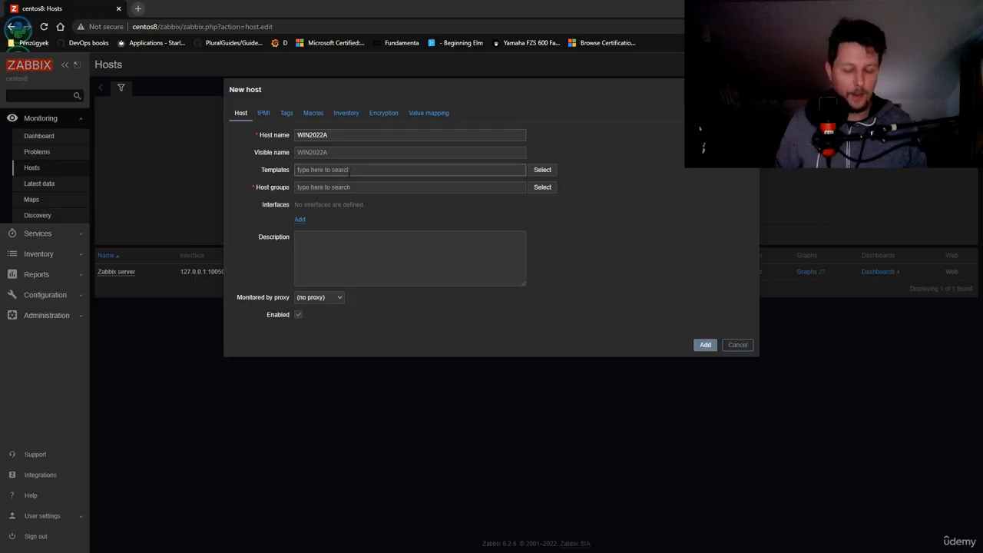
pyautogui.write('d')
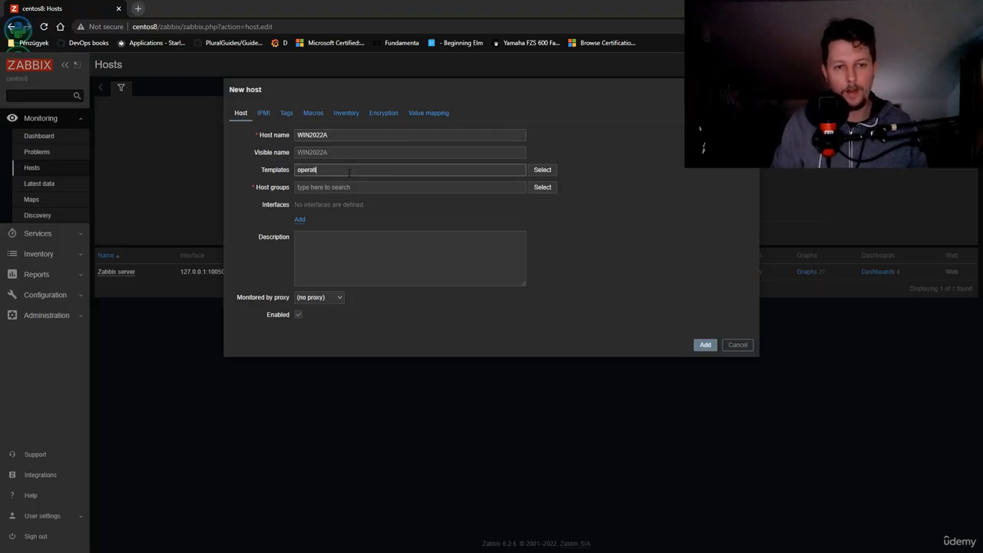
pyautogui.moveTo(347, 172); pyautogui.dragTo(258, 172)
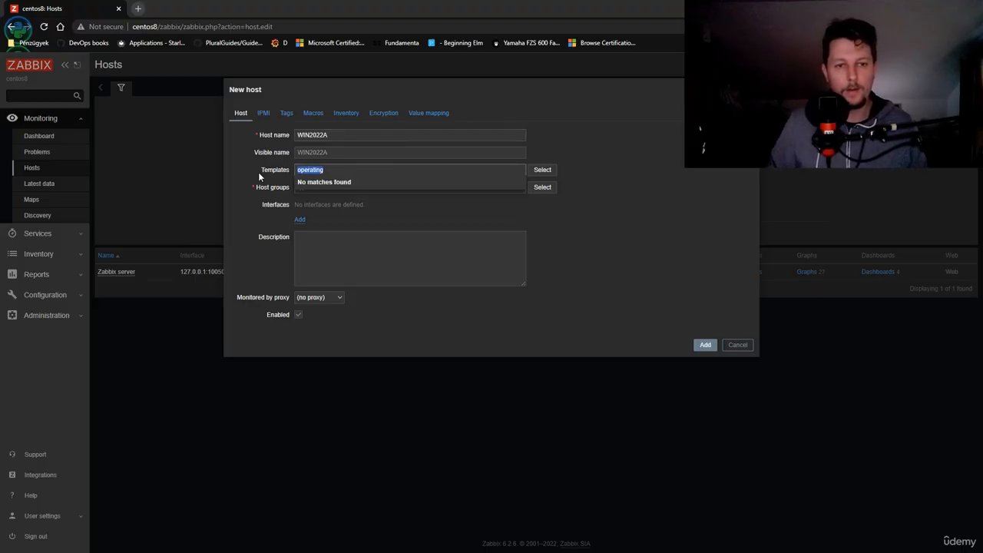
pyautogui.write('Operating')
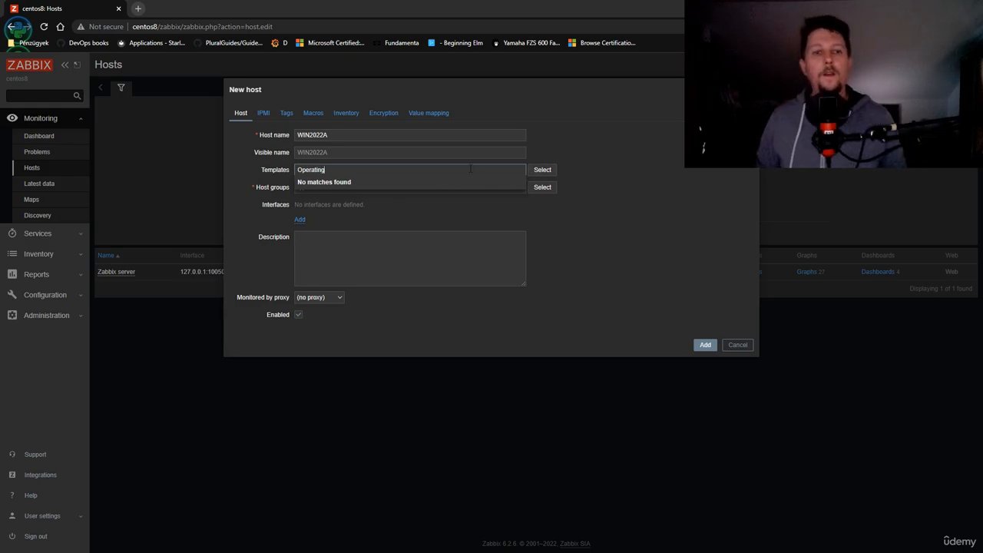
pyautogui.click(362, 206)
pyautogui.click(364, 171)
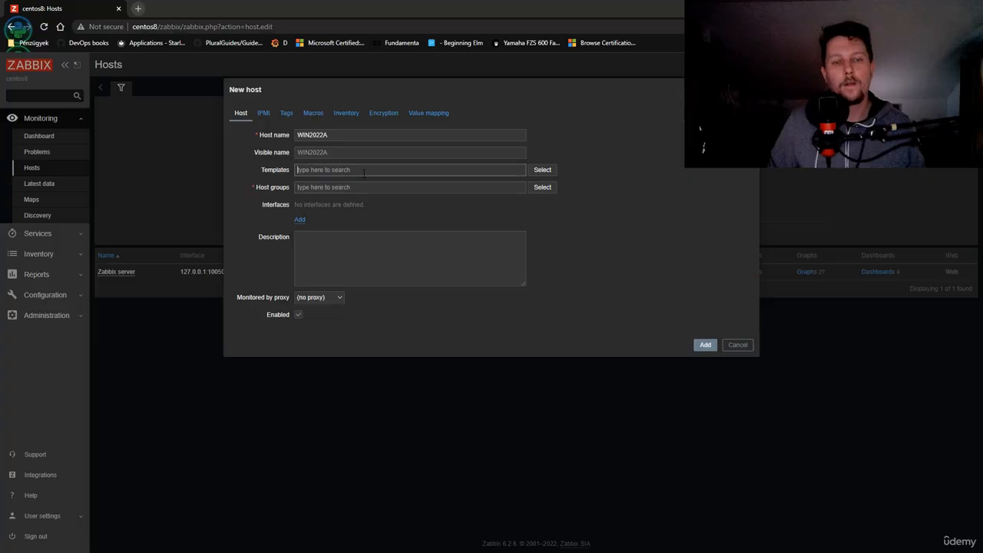
pyautogui.write('Op')
pyautogui.press('BackSpace')
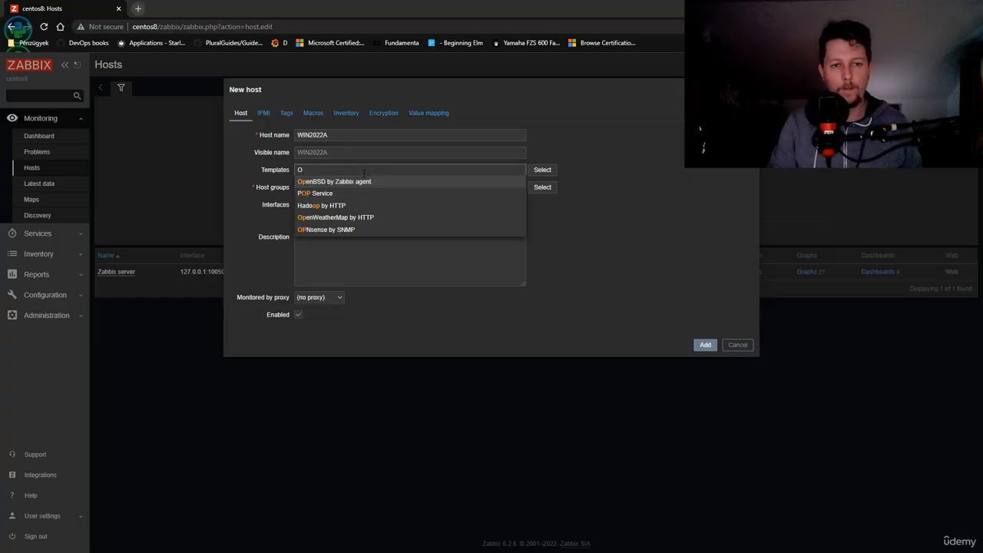
pyautogui.write('perati')
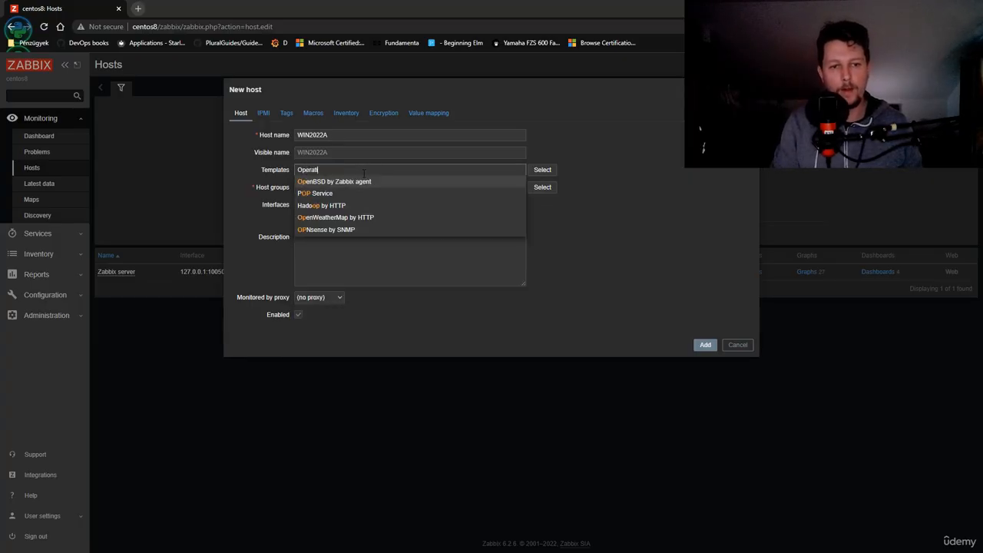
pyautogui.write('ng')
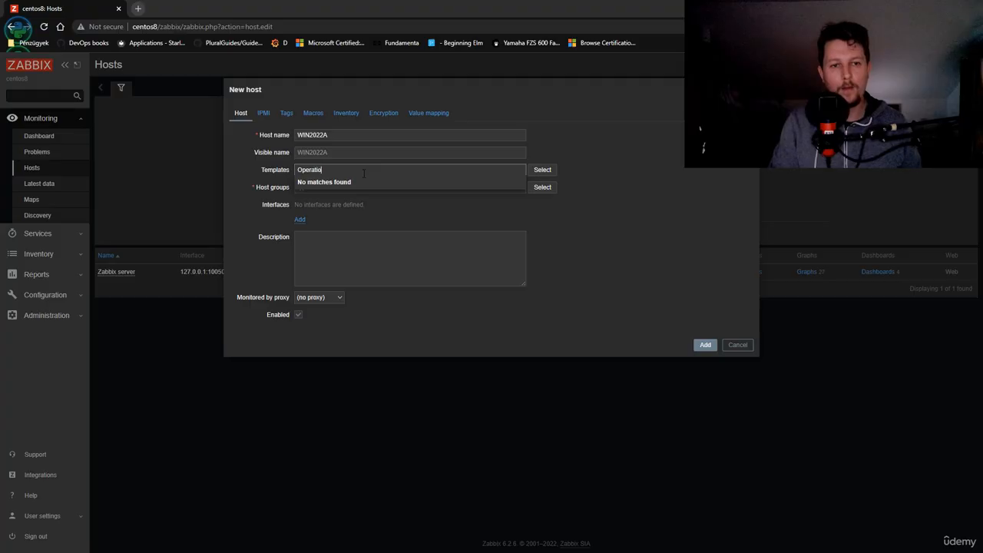
pyautogui.click(333, 179)
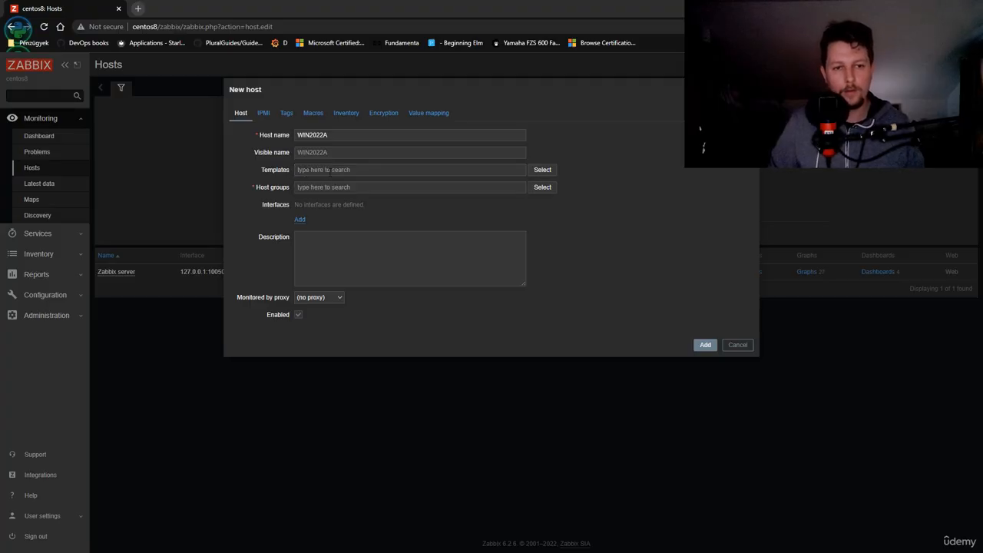
pyautogui.click(338, 173)
pyautogui.write('Op')
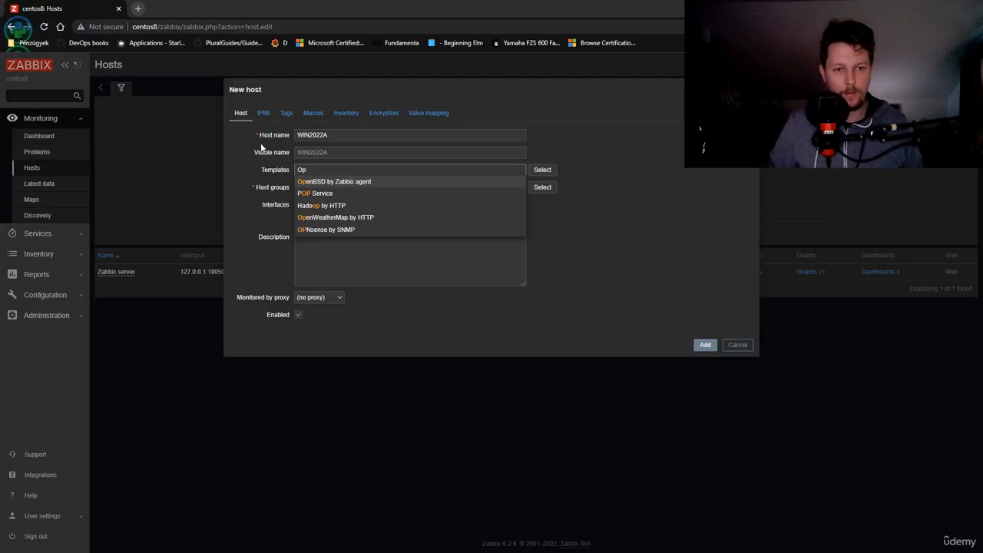
pyautogui.press('Down')
# Assign the Windows by Zabbix agent template from the Templates/Operating systems group to the new host
pyautogui.click(542, 169)
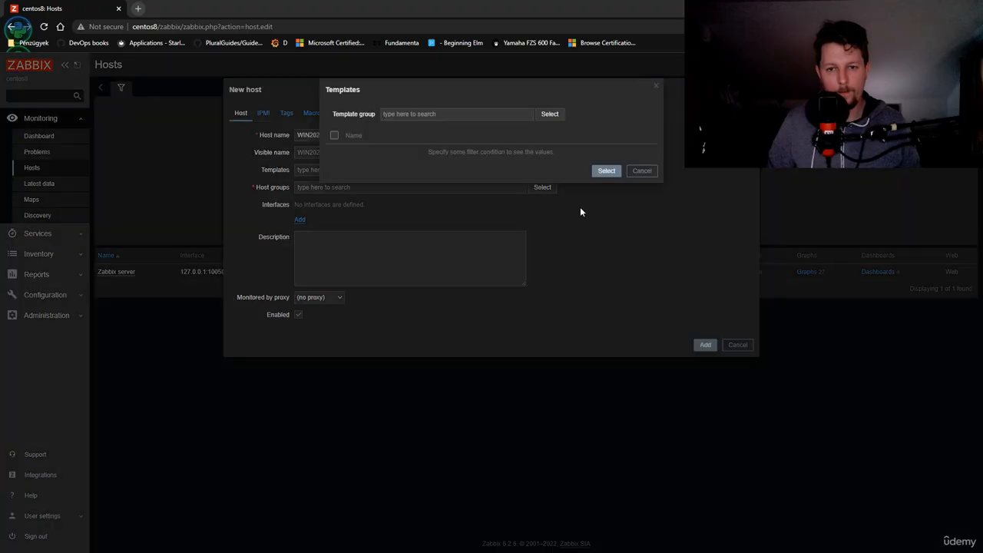
pyautogui.click(464, 112)
pyautogui.write('Operating')
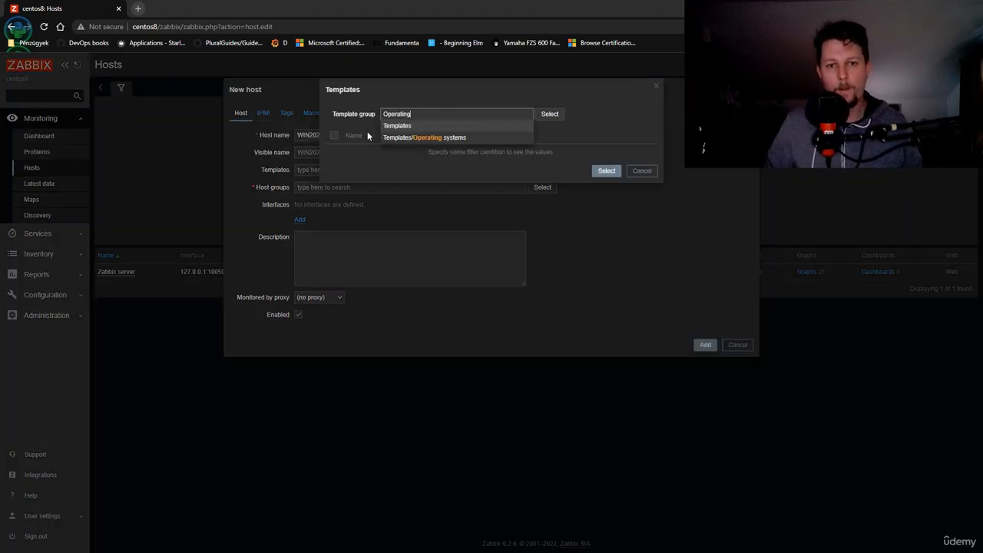
pyautogui.click(428, 137)
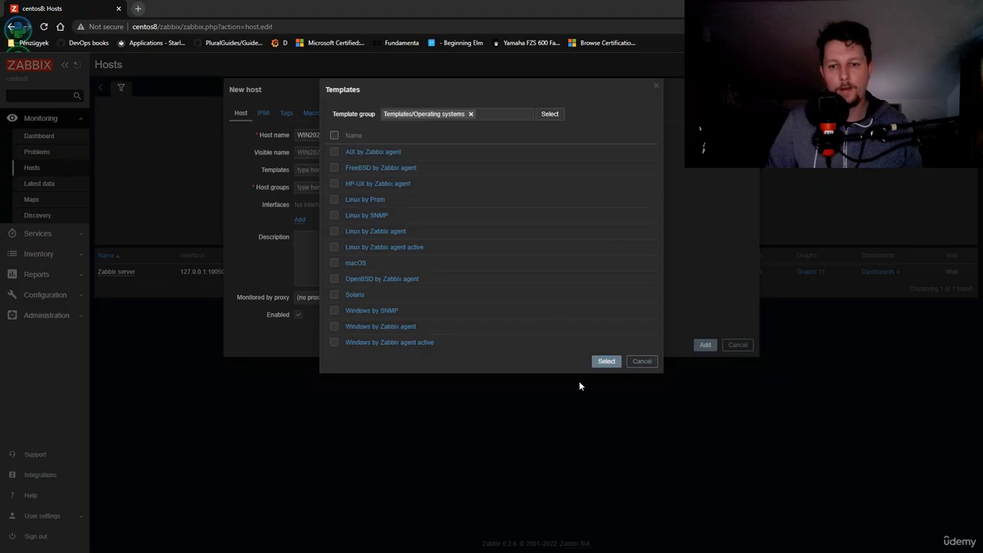
pyautogui.click(612, 364)
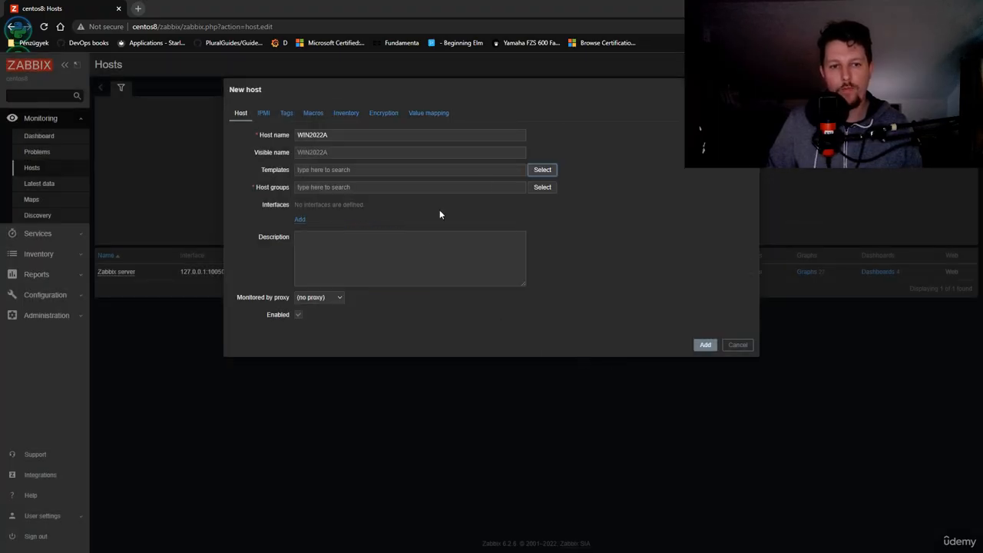
pyautogui.click(542, 169)
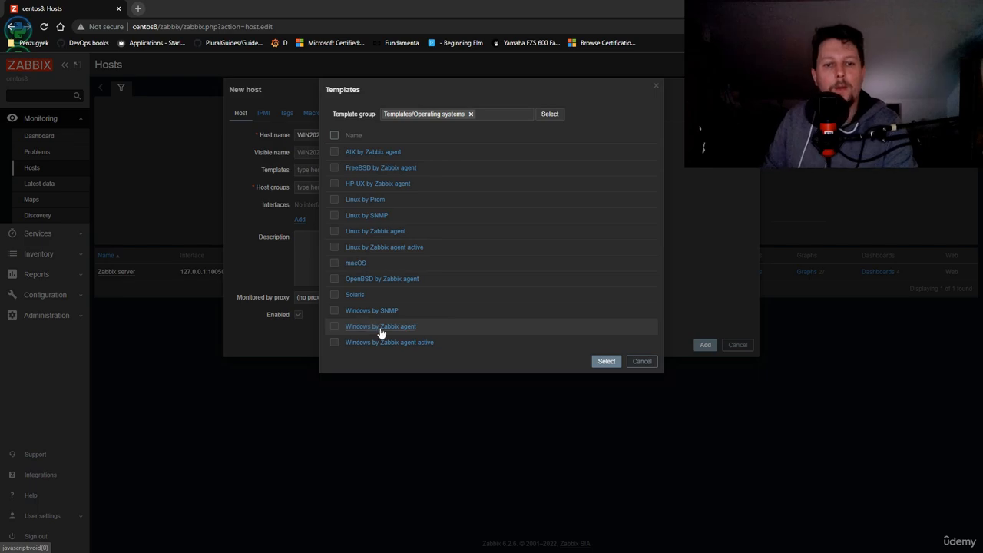
pyautogui.click(333, 325)
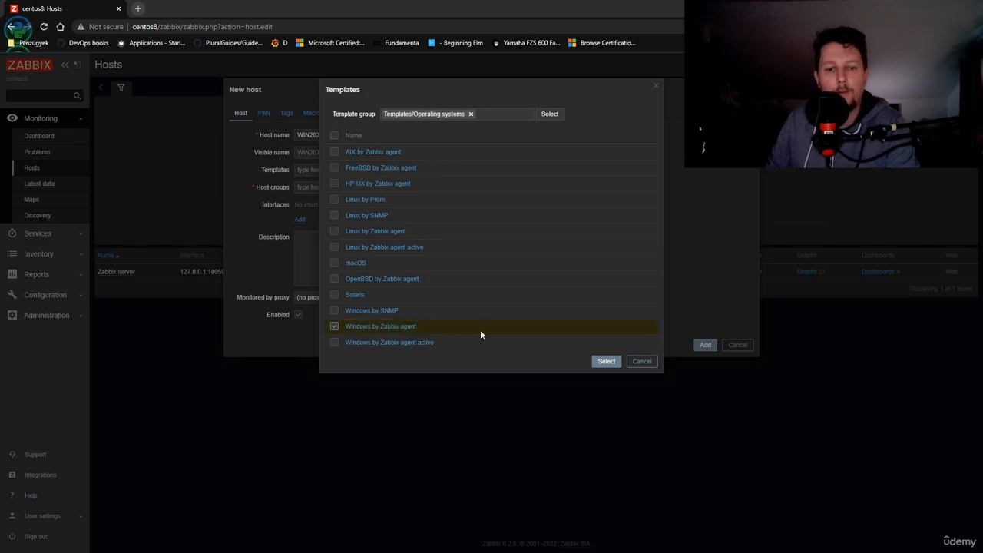
pyautogui.click(606, 362)
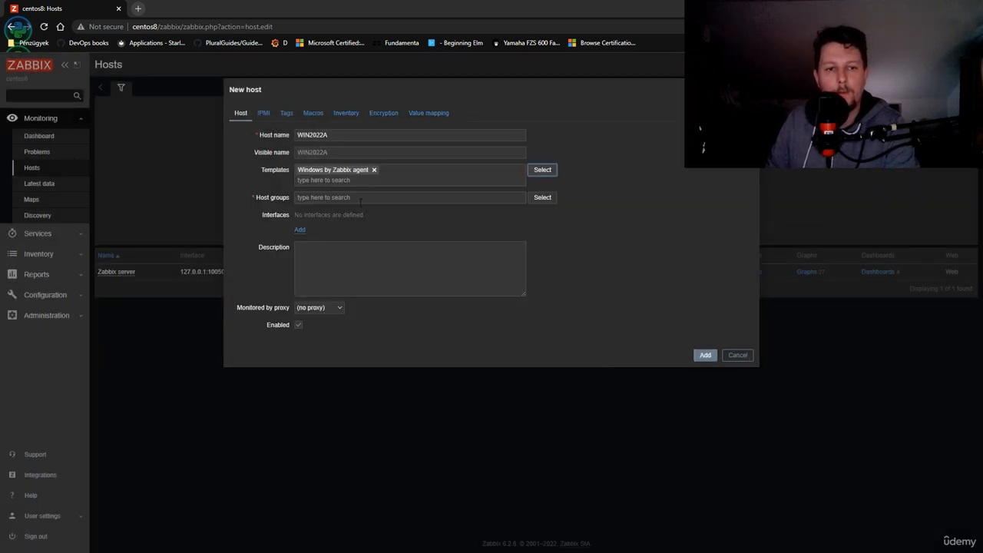
# Assign the host to a new host group named windows
pyautogui.click(296, 201)
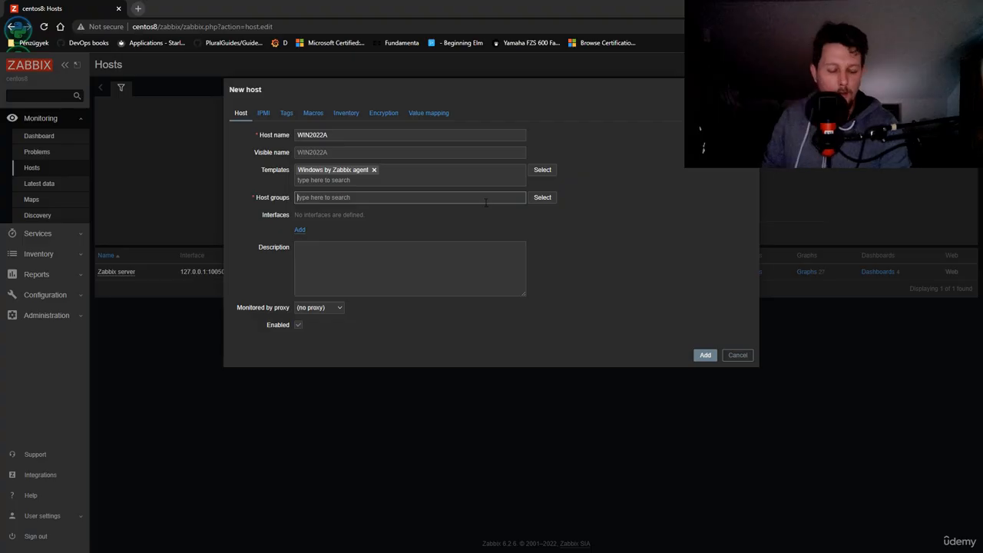
pyautogui.write('windows')
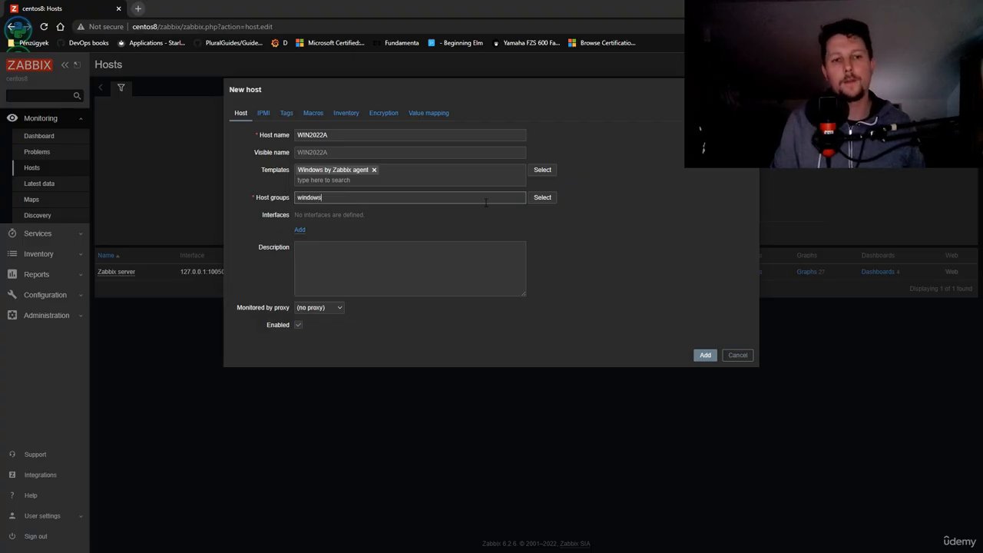
pyautogui.click(331, 211)
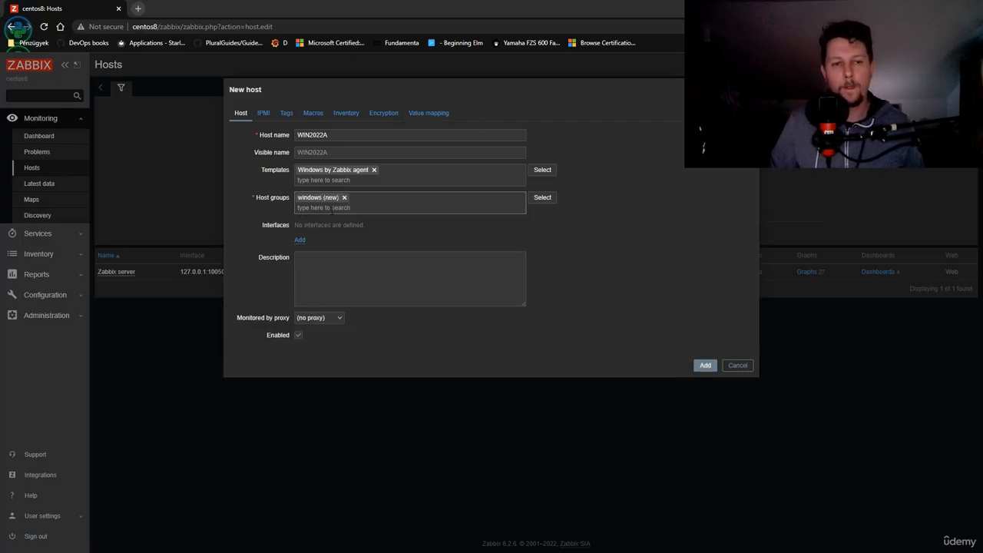
# Give the host an Agent interface with IP address 192.168.56.6 and DNS name win2022a, and add the host
pyautogui.click(300, 243)
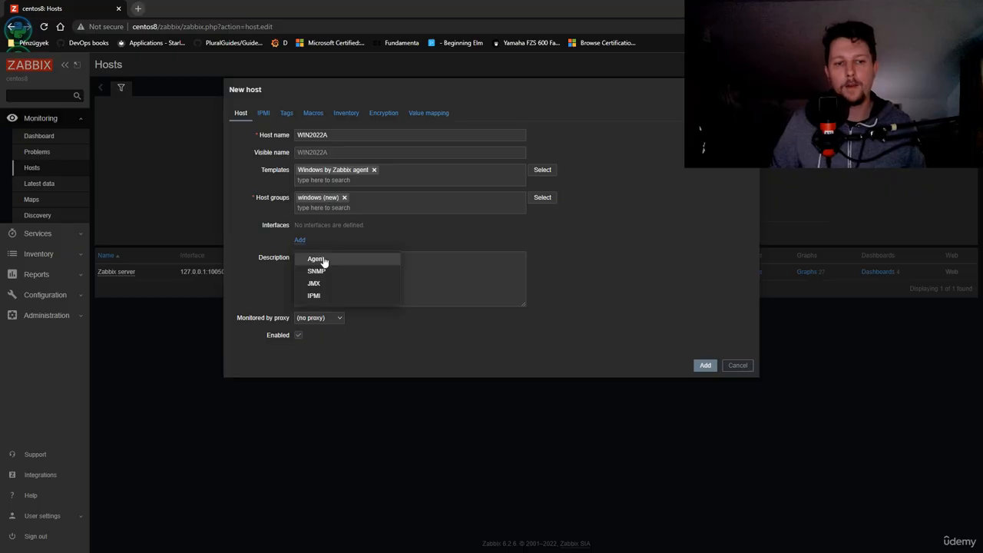
pyautogui.click(315, 259)
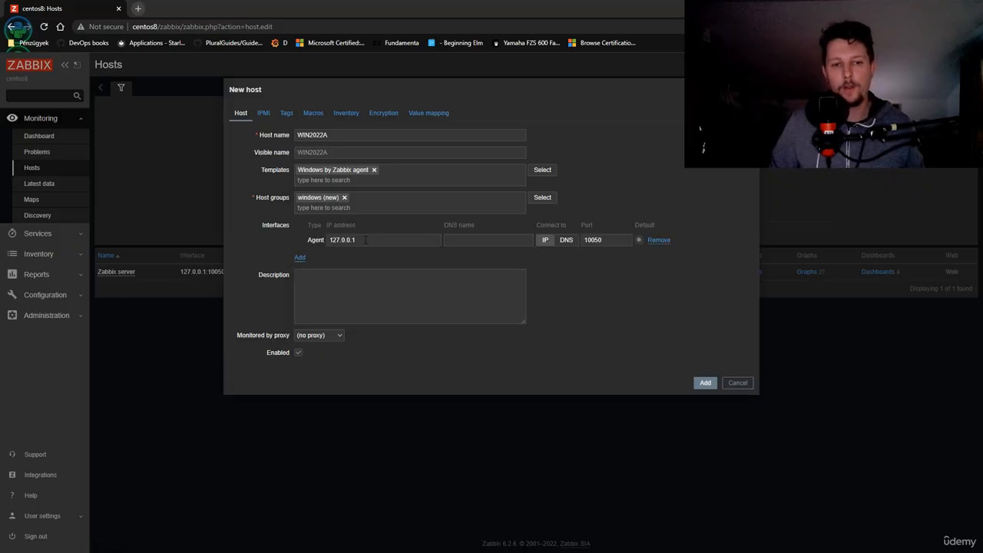
pyautogui.doubleClick(338, 240)
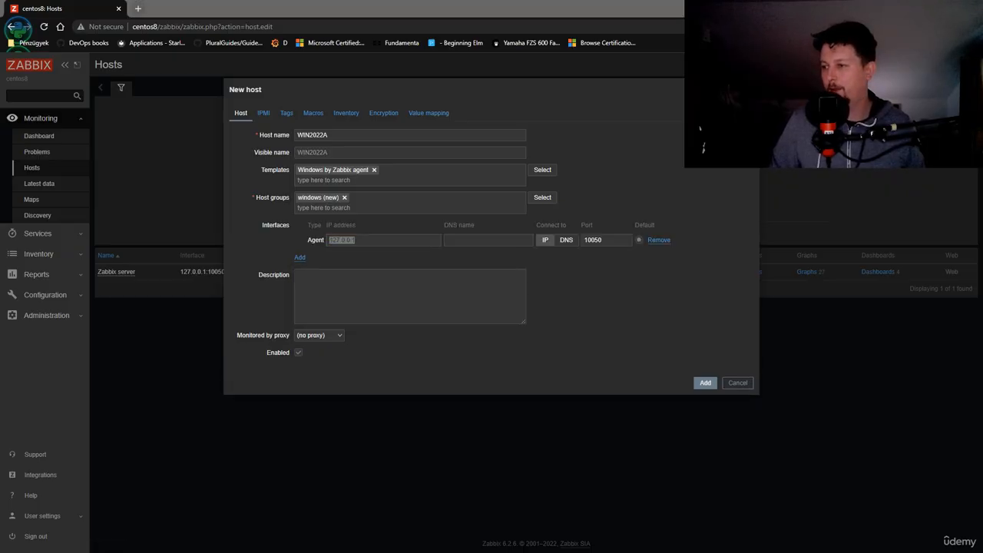
pyautogui.write('192.168.56.6')
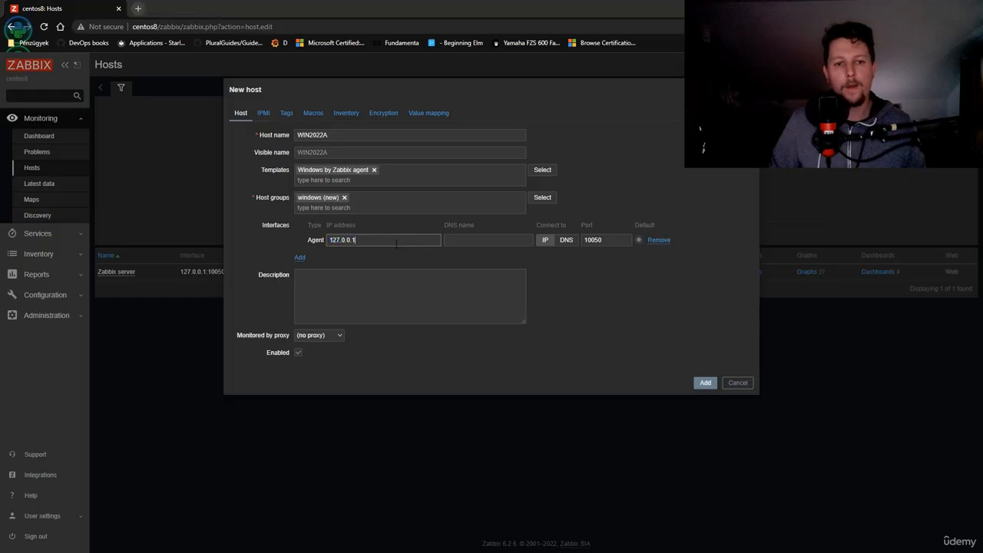
pyautogui.click(497, 239)
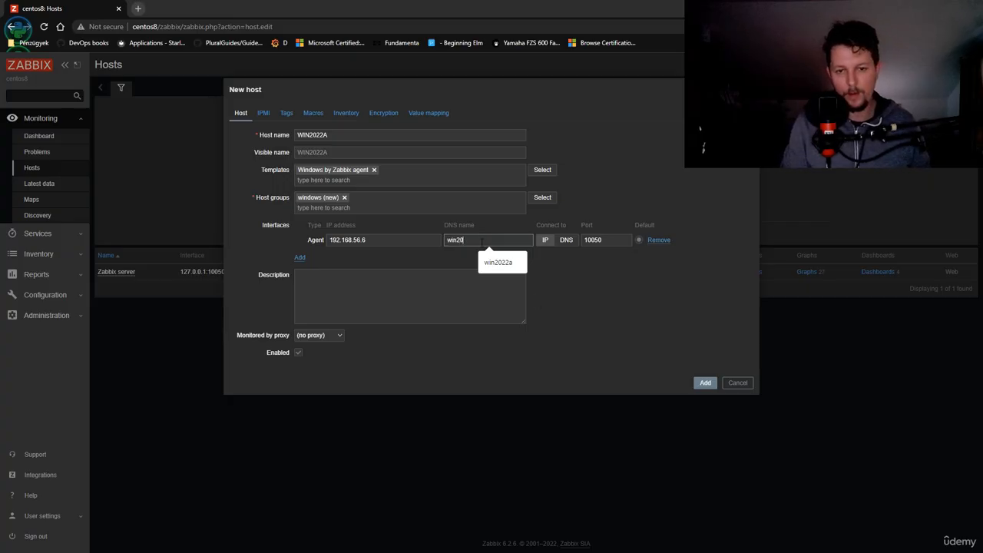
pyautogui.write('a')
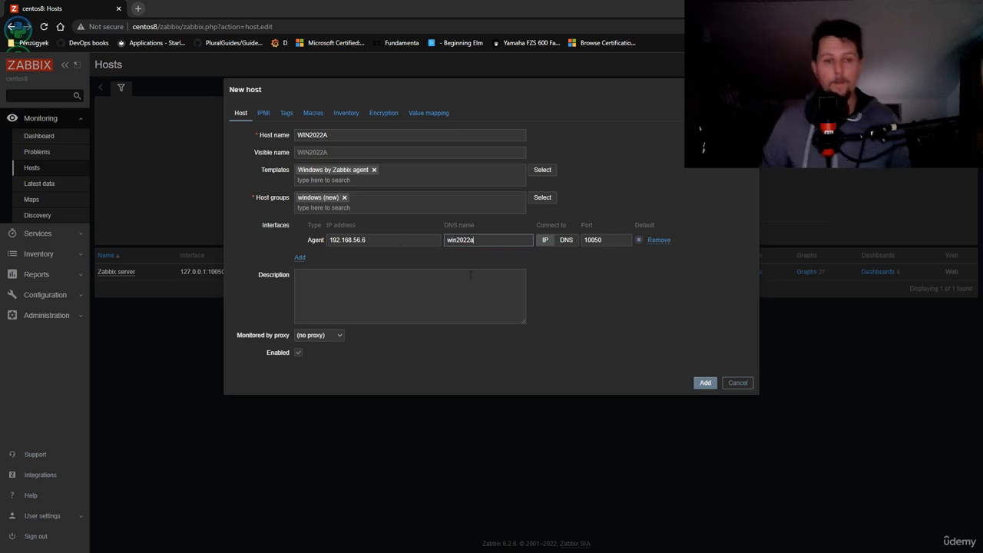
pyautogui.click(706, 384)
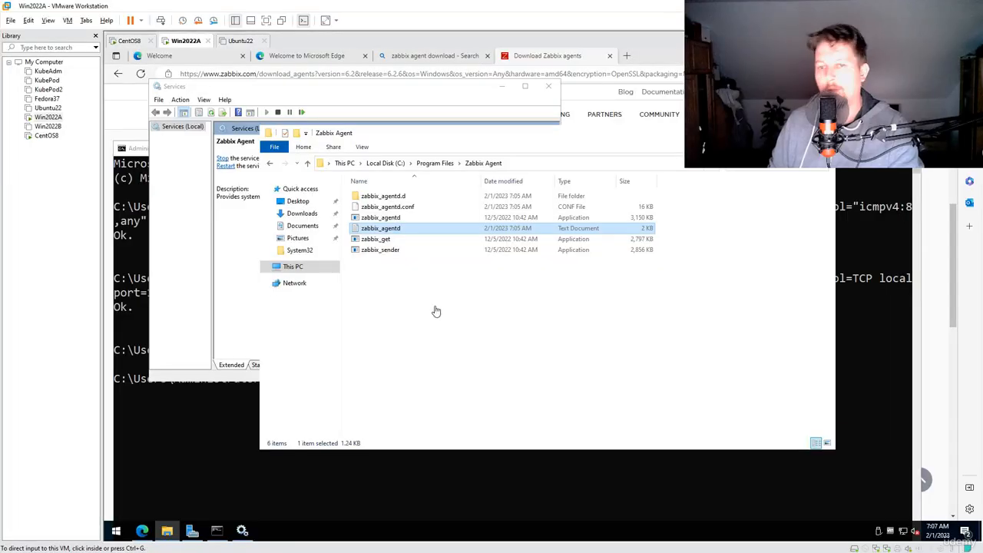
# Switch to the Win2022A virtual machine and open zabbix_agentd.conf with Notepad, always using it for .conf files
pyautogui.click(386, 207)
pyautogui.rightClick(386, 206)
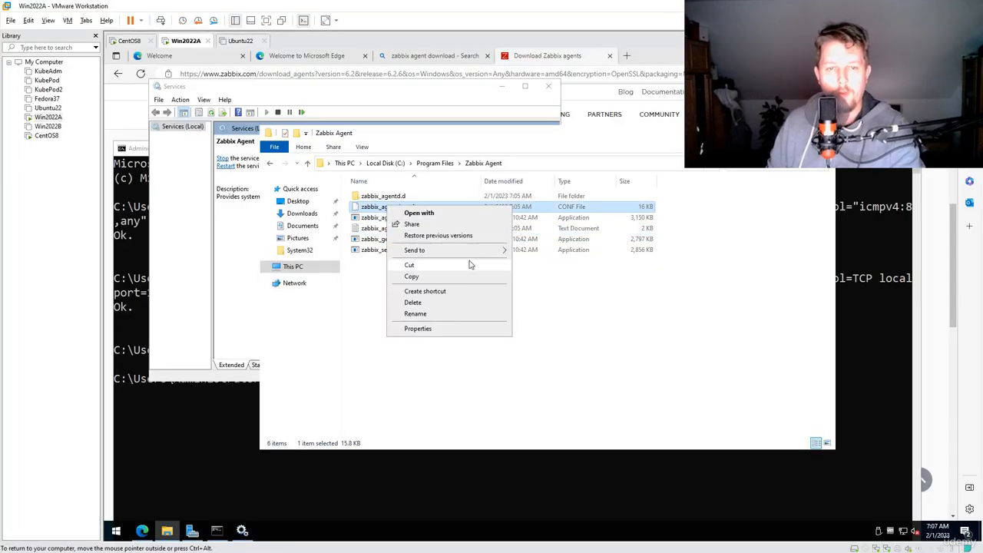
pyautogui.click(442, 217)
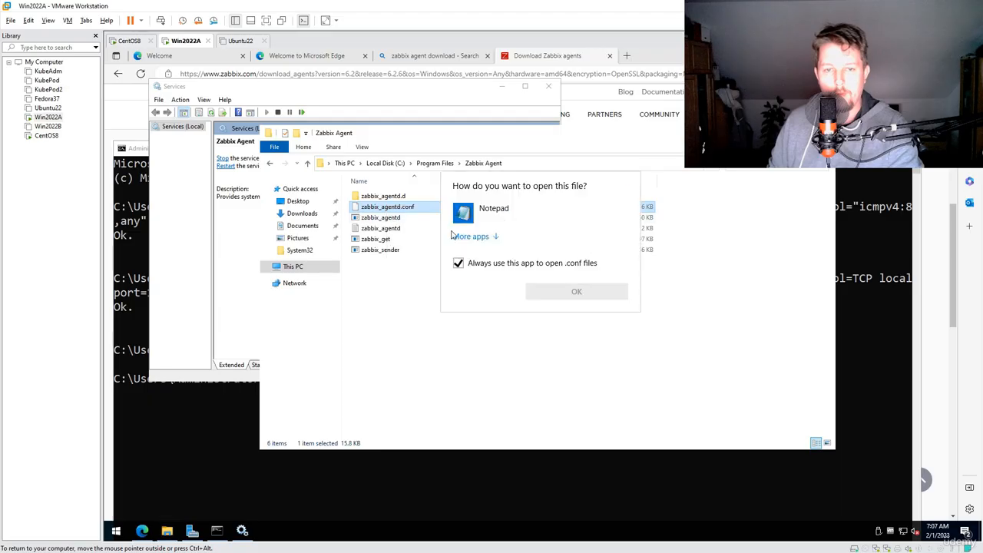
pyautogui.click(540, 221)
pyautogui.click(578, 290)
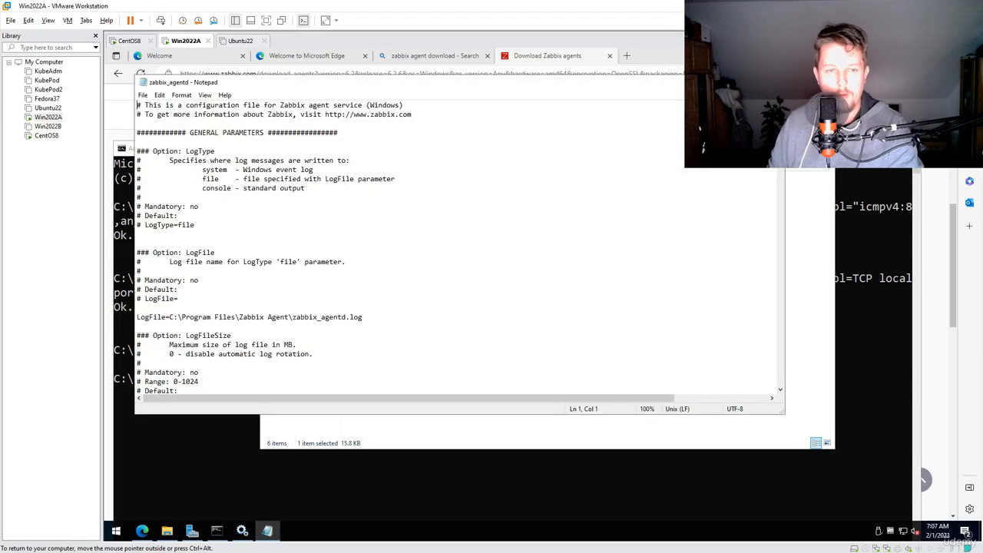
# Set the Server parameter for passive checks to 192.168.56.20 in the agent configuration file
pyautogui.scroll(-15, 453, 253)
pyautogui.scroll(-10, 453, 254)
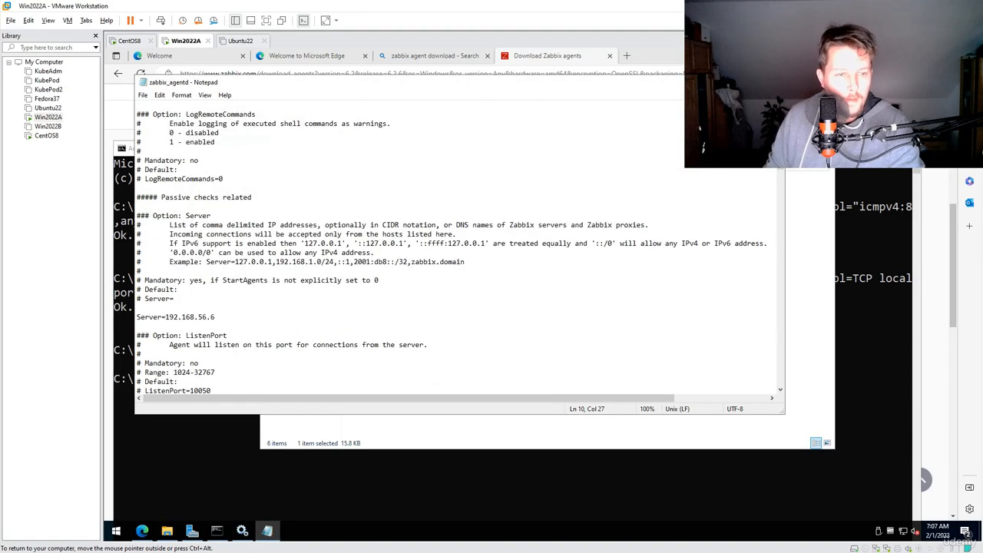
pyautogui.moveTo(215, 316); pyautogui.dragTo(178, 316)
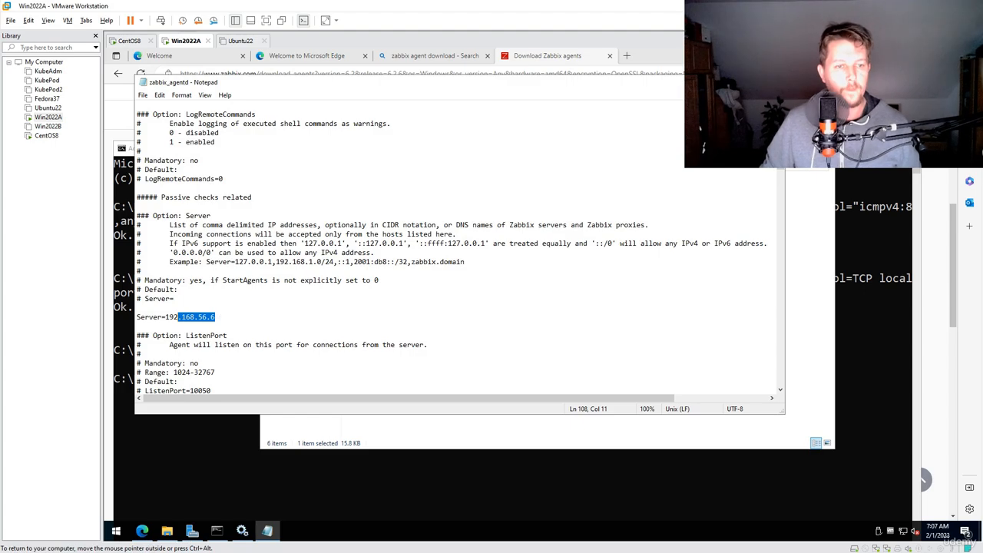
pyautogui.hotkey('shift', 'Left')
pyautogui.hotkey('shift', 'Left')
pyautogui.hotkey('shift', 'Left')
pyautogui.write('192.168.56.20')
# Set the ServerActive parameter to 192.168.56.20, then save and close the agent configuration file
pyautogui.scroll(-3, 458, 254)
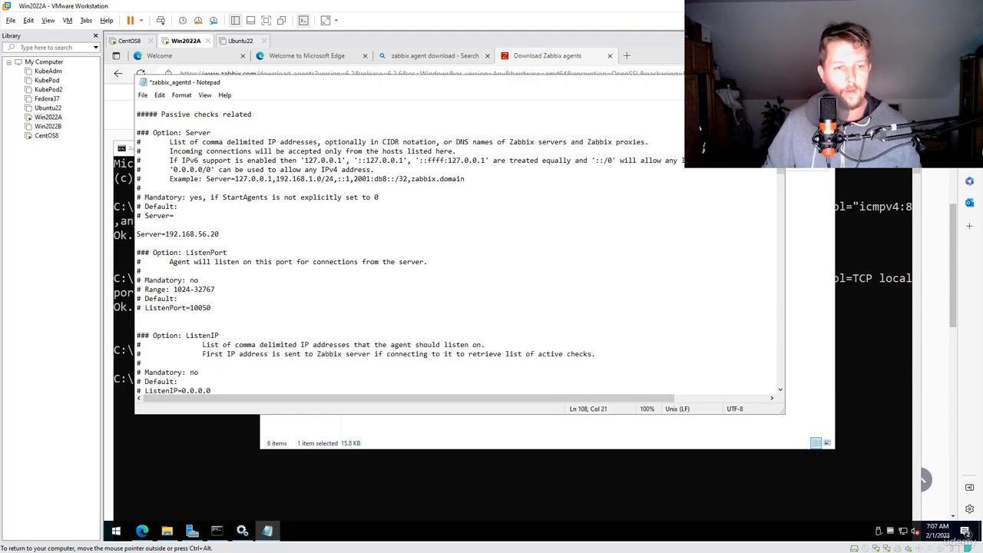
pyautogui.scroll(-16, 458, 253)
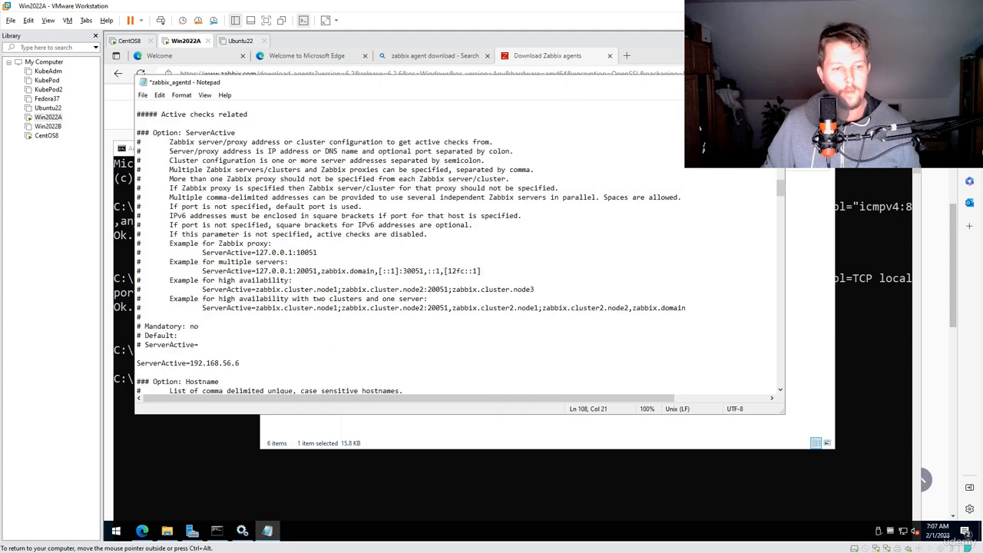
pyautogui.moveTo(239, 308); pyautogui.dragTo(193, 307)
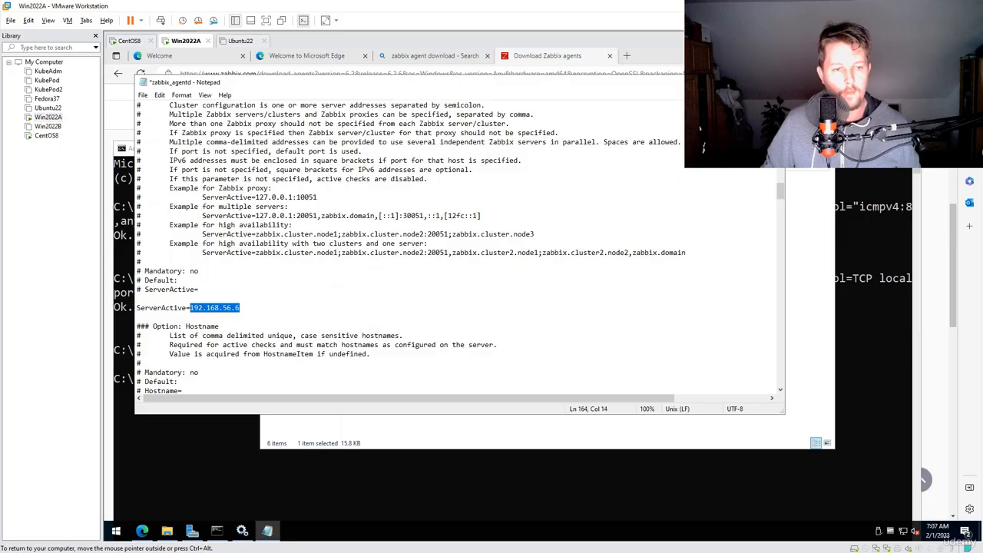
pyautogui.write('192.168.56.20')
pyautogui.hotkey('ctrl', 's')
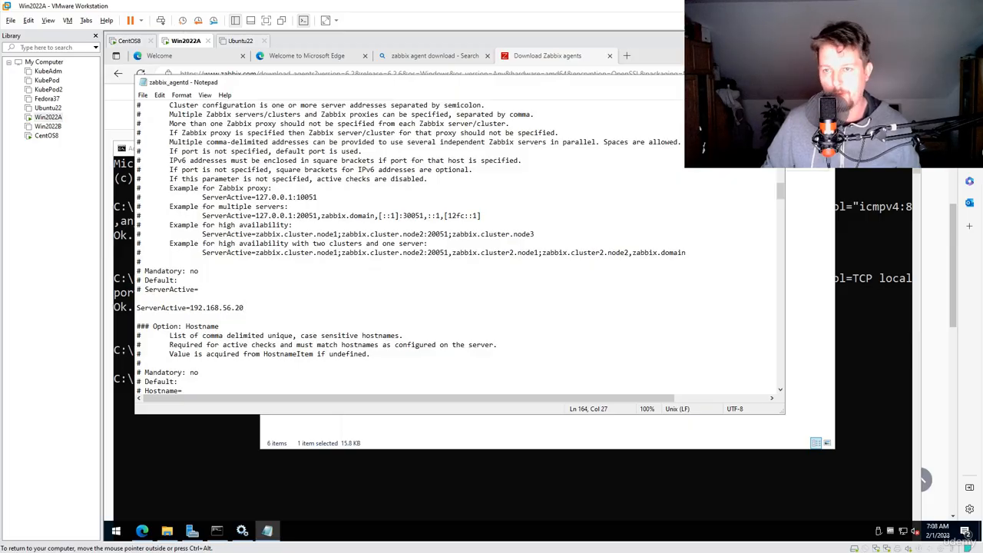
pyautogui.hotkey('alt', 'F4')
# Restart the Zabbix Agent service in the Services console
pyautogui.click(197, 263)
pyautogui.rightClick(358, 337)
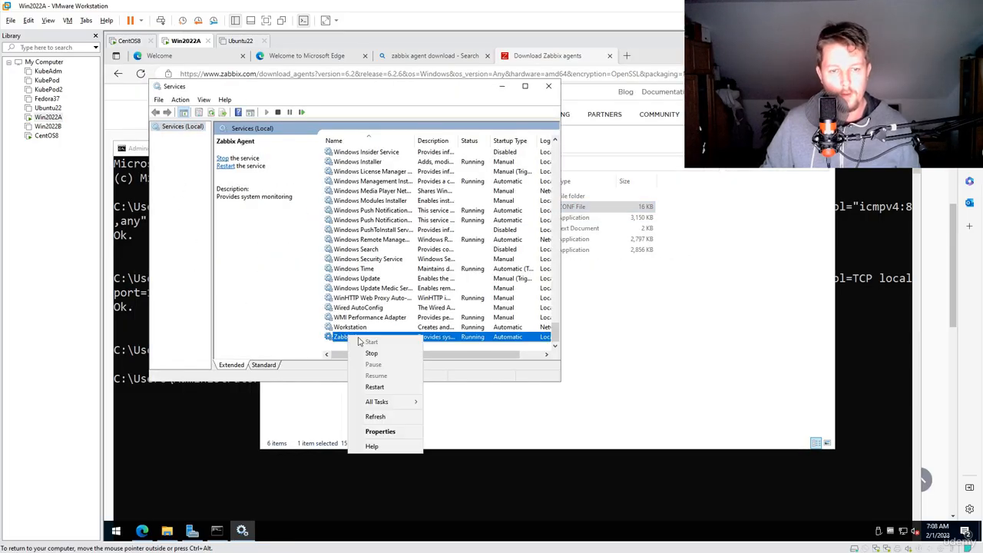
pyautogui.click(393, 386)
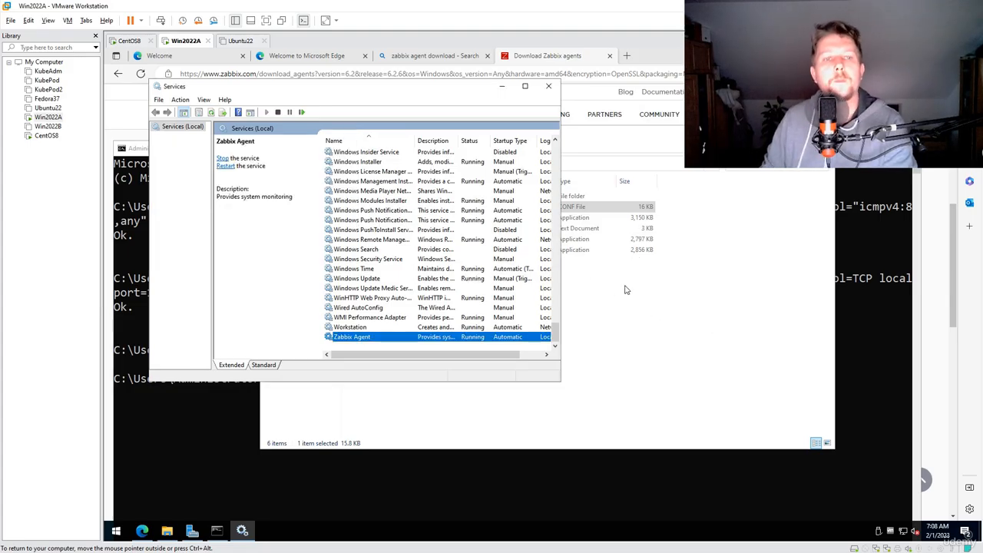
# Reopen the zabbix_agentd log text file from the Zabbix Agent folder to check the entries since the service restart
pyautogui.click(653, 314)
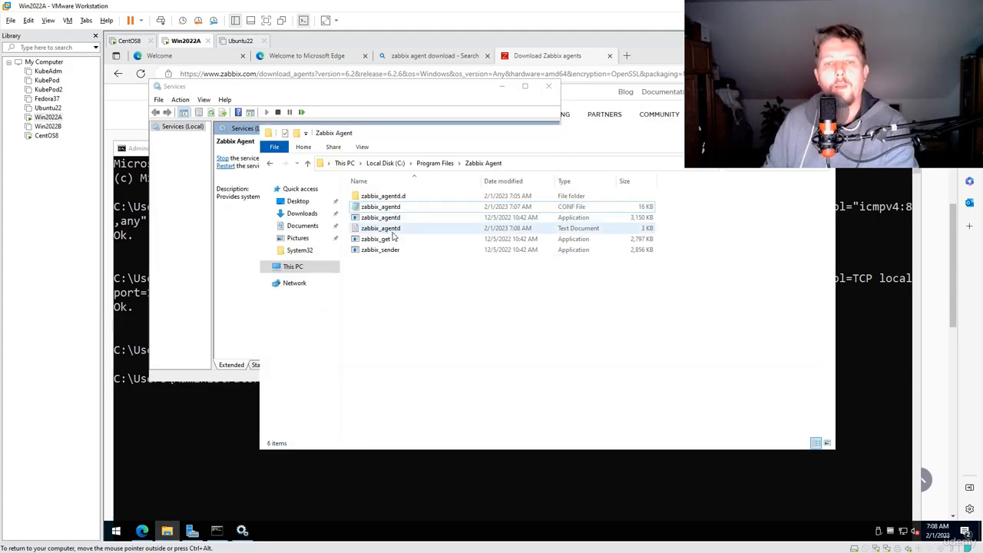
pyautogui.doubleClick(392, 230)
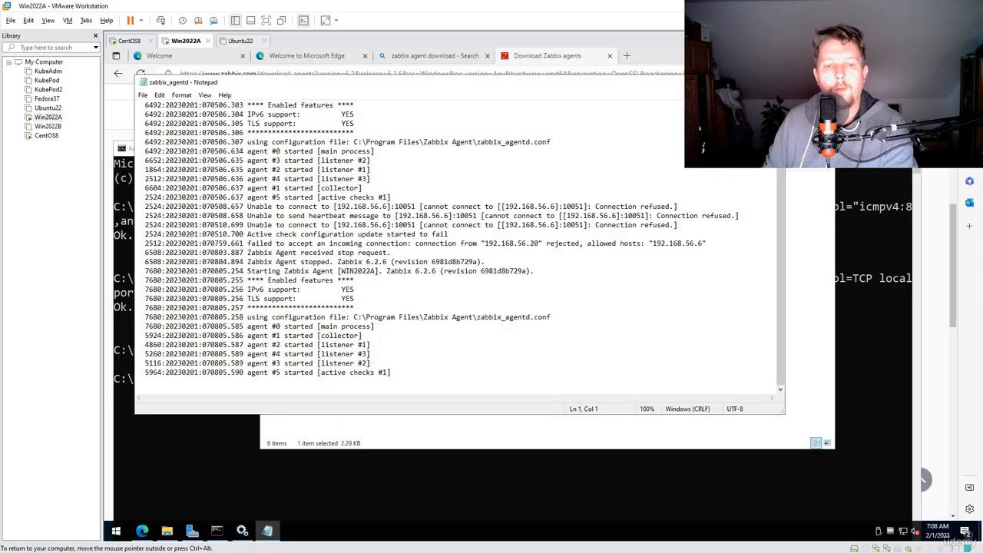
# Review the agent startup entries after the service restart in the zabbix_agentd log, then close the log
pyautogui.moveTo(265, 307); pyautogui.dragTo(140, 382)
pyautogui.click(247, 354)
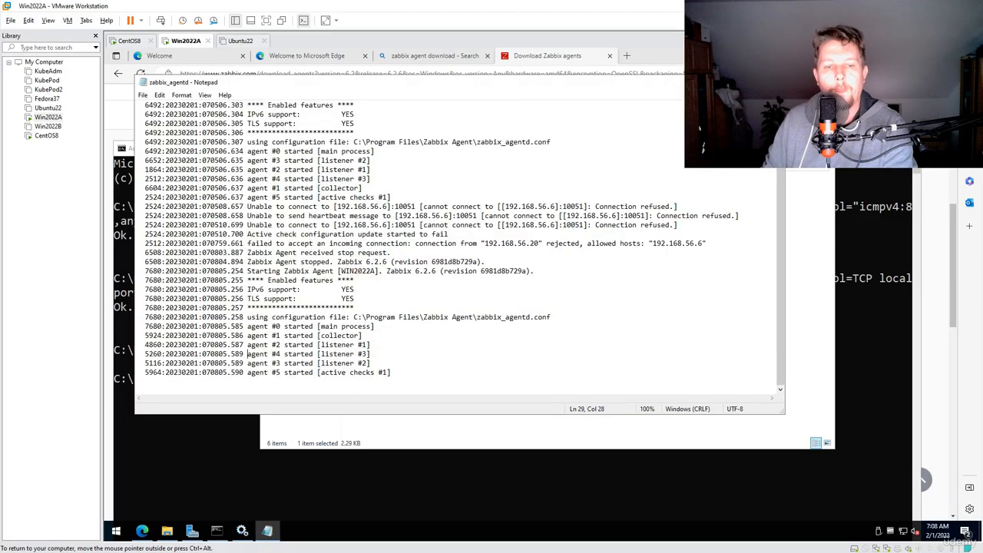
pyautogui.moveTo(335, 363); pyautogui.dragTo(369, 380)
pyautogui.click(509, 317)
pyautogui.moveTo(270, 325); pyautogui.dragTo(136, 381)
pyautogui.click(773, 83)
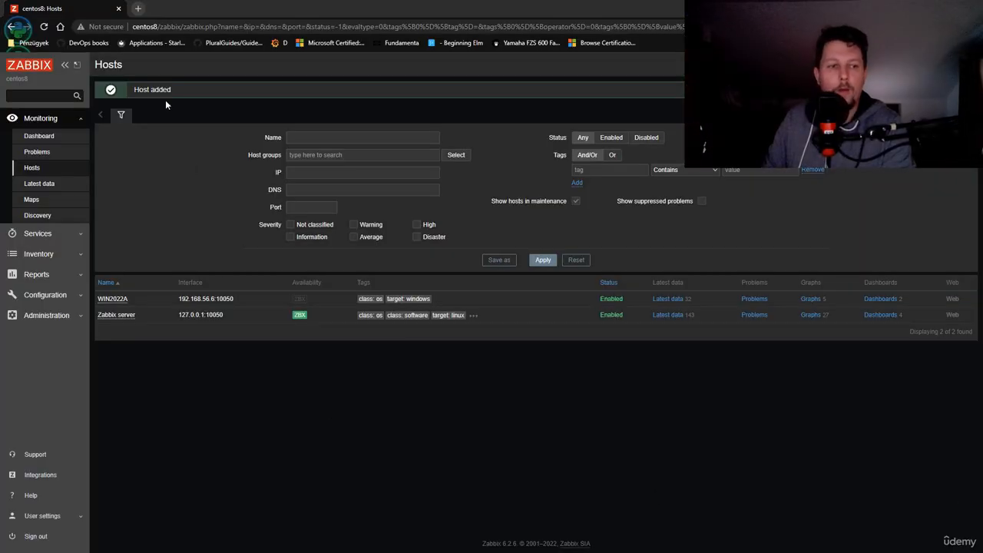
# Refresh the Hosts list in the Zabbix frontend, check the problems of host WIN2022A, and return to the list
pyautogui.click(44, 26)
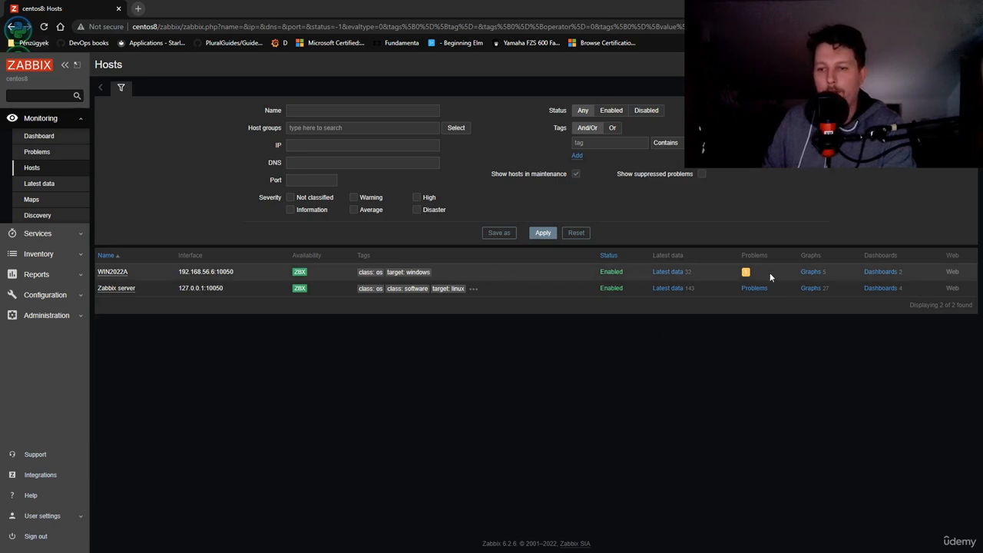
pyautogui.click(746, 273)
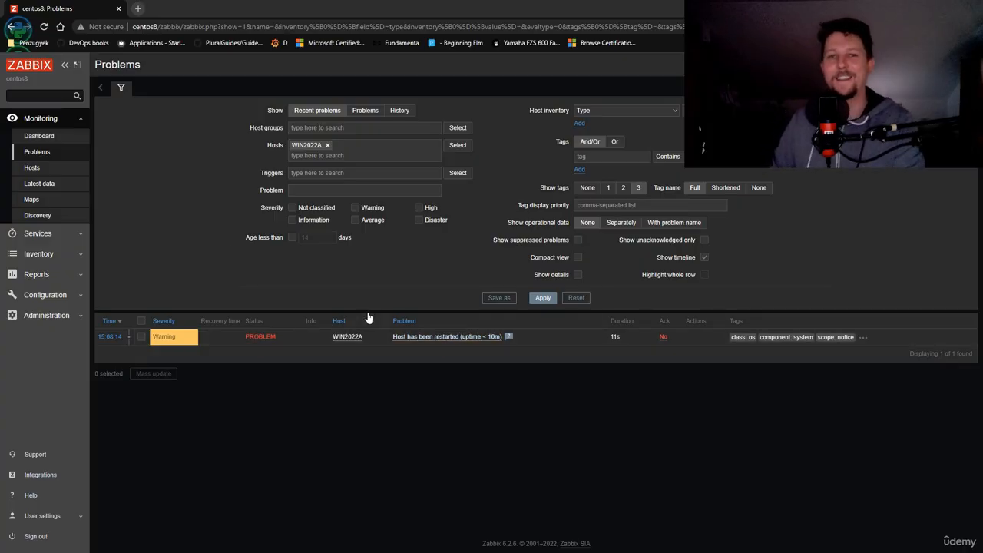
pyautogui.click(13, 28)
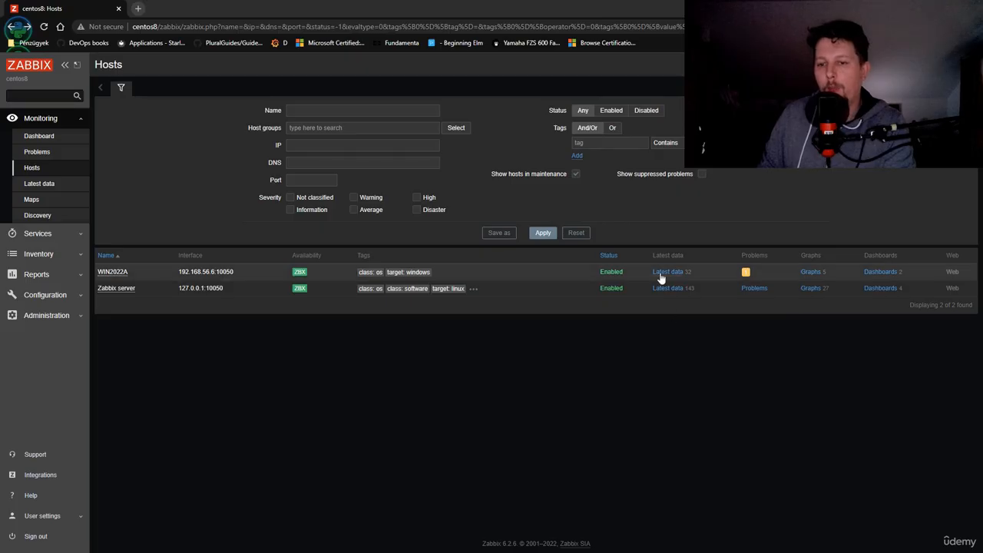
# Look through the latest data collected for host WIN2022A, then return to the Hosts list
pyautogui.click(668, 271)
pyautogui.scroll(-5, 397, 323)
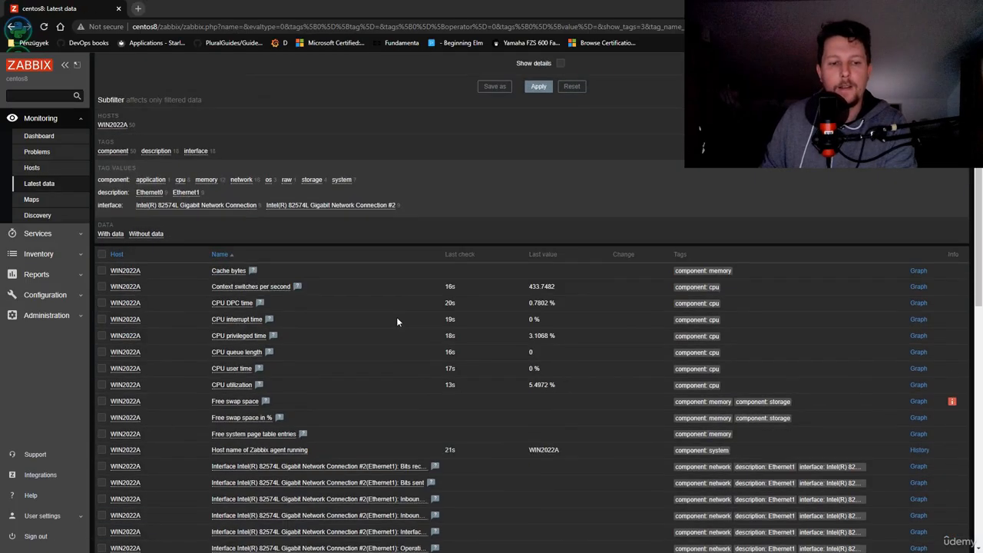
pyautogui.scroll(-6, 396, 317)
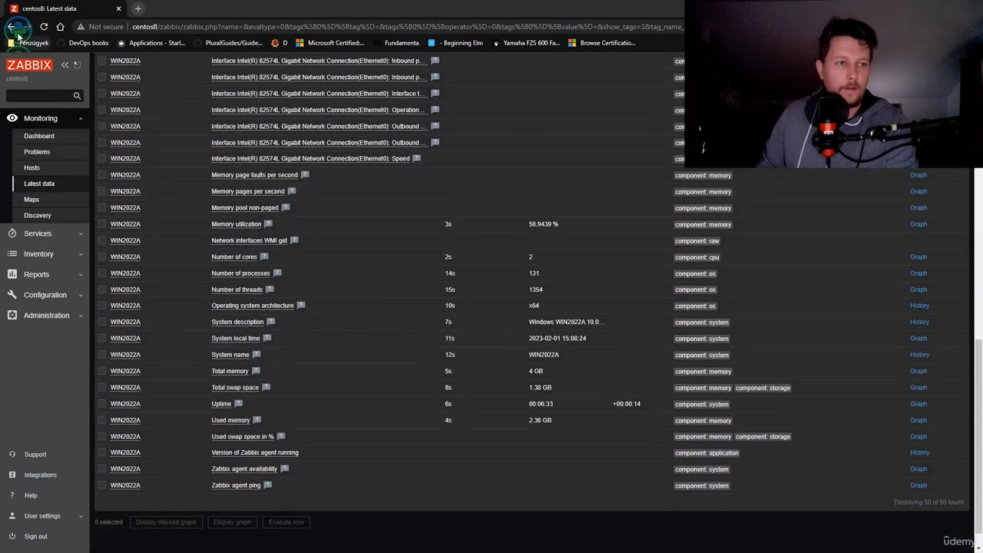
pyautogui.click(13, 28)
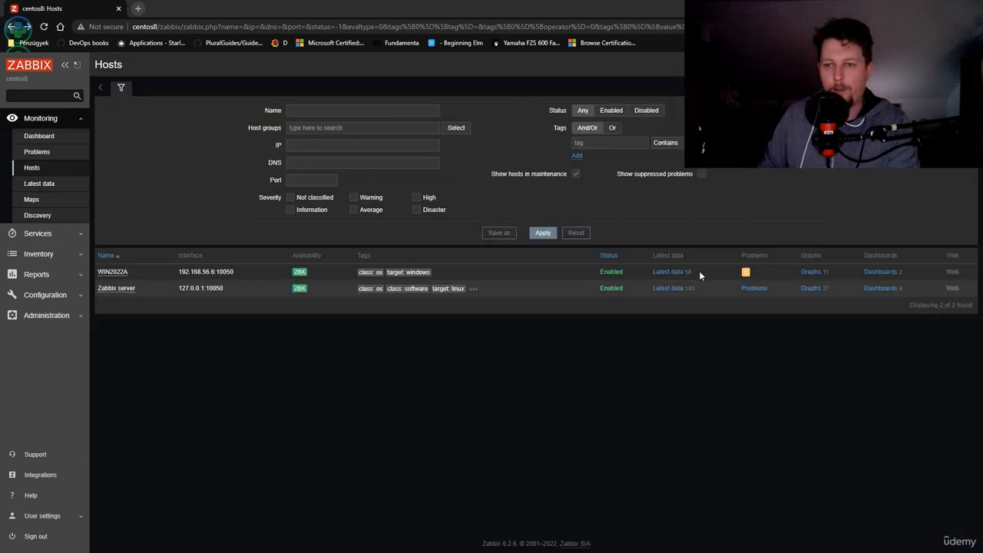
# Look through the graphs of host WIN2022A, from disk usage down to swap usage, then return to the Hosts list
pyautogui.click(806, 276)
pyautogui.scroll(-10, 310, 278)
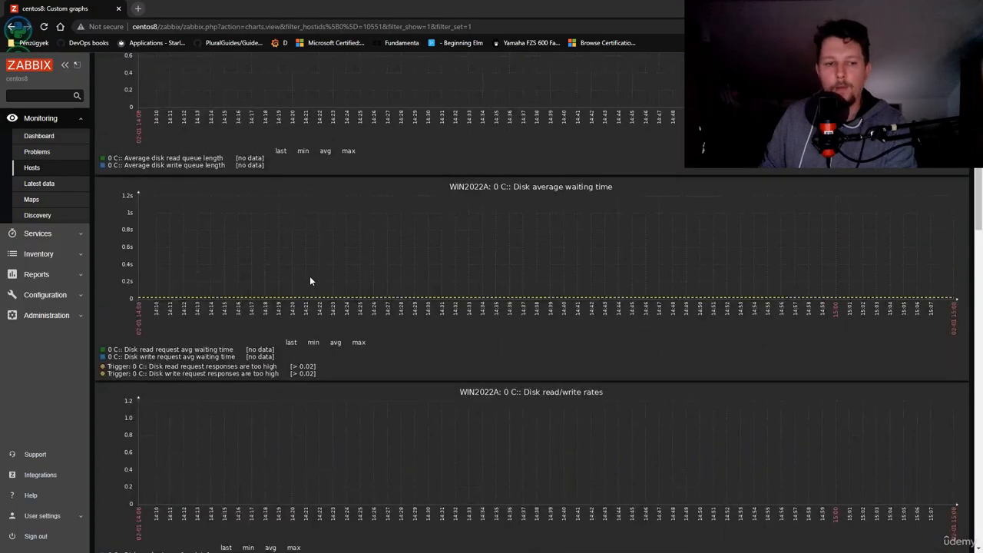
pyautogui.scroll(-10, 310, 284)
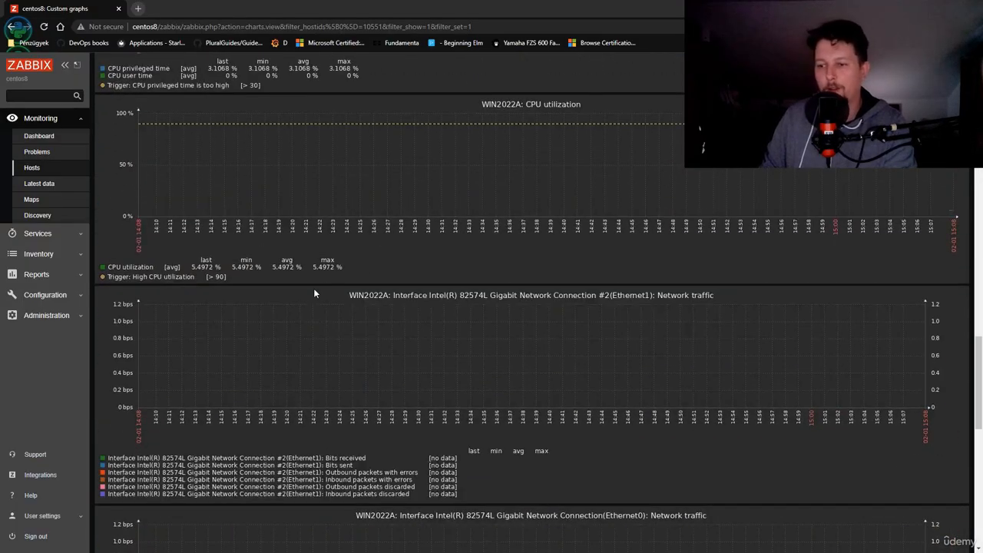
pyautogui.scroll(-10, 318, 303)
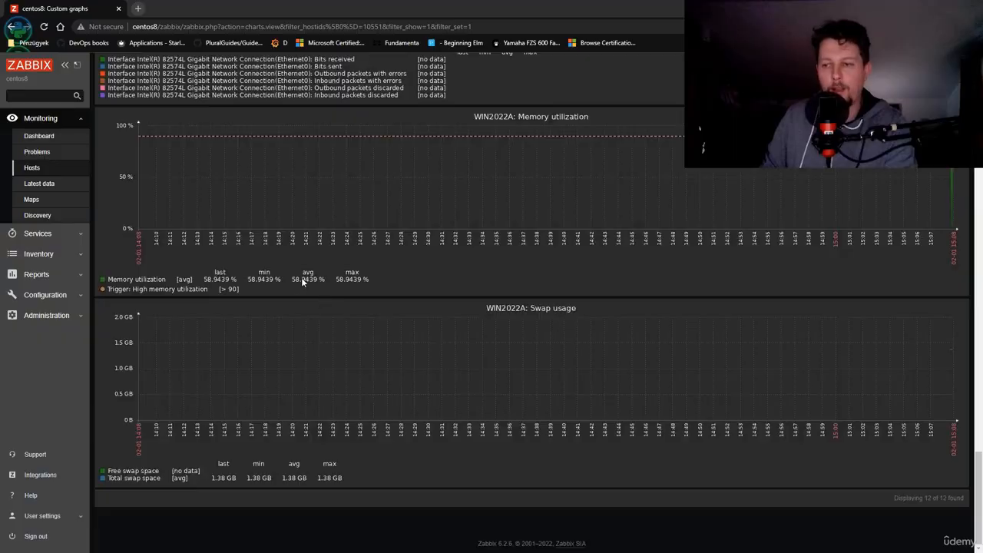
pyautogui.scroll(20, 301, 277)
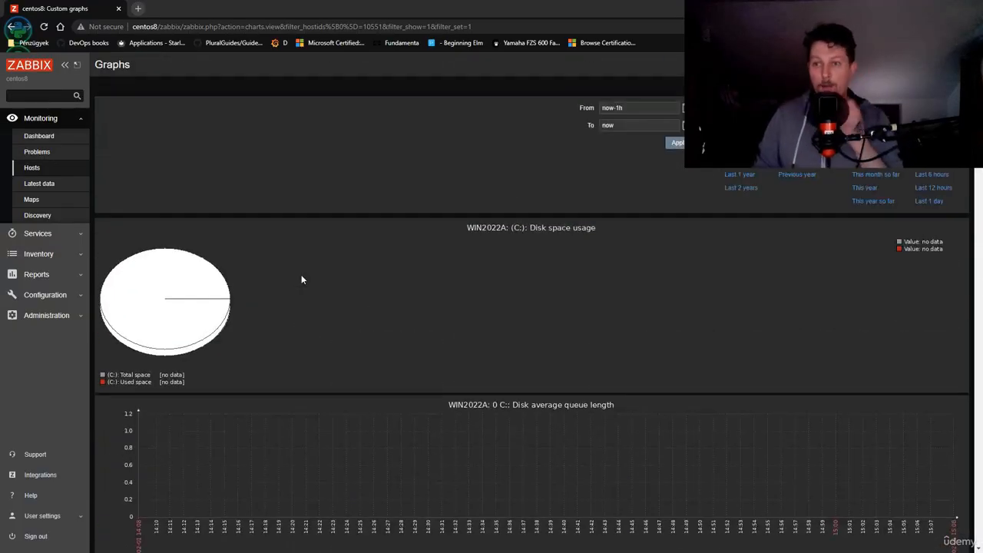
pyautogui.click(12, 26)
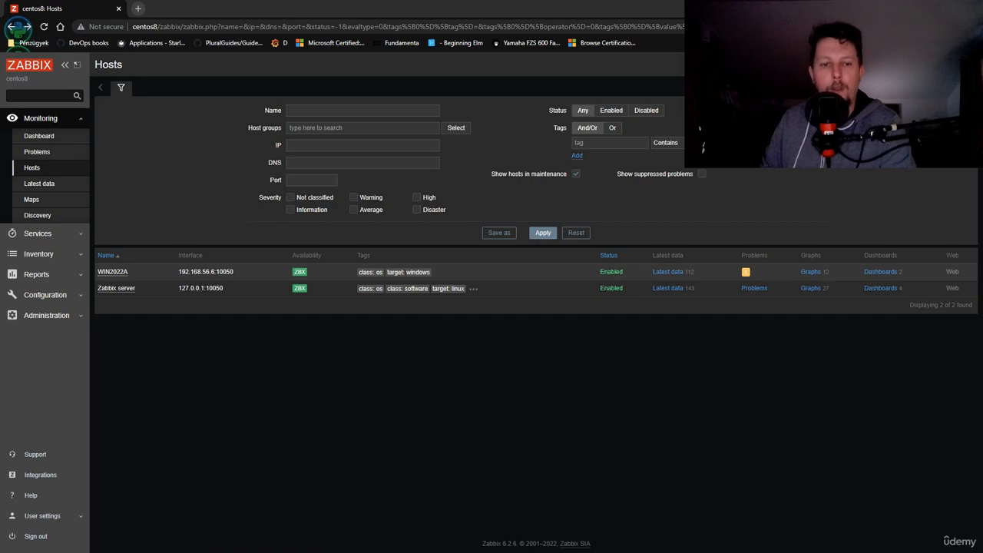
# Open the inventory of host WIN2022A, examine its configured items, and return to the Hosts list
pyautogui.click(117, 272)
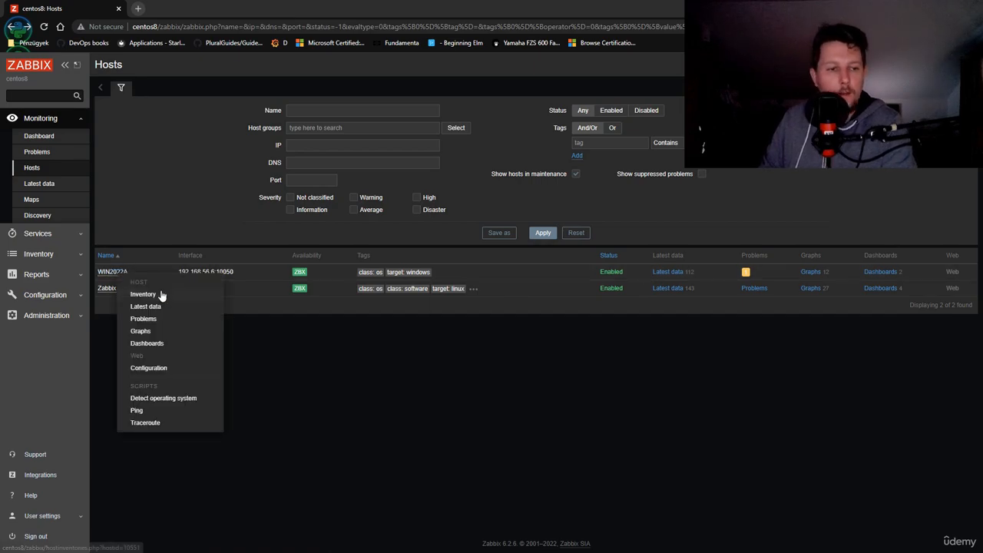
pyautogui.click(168, 296)
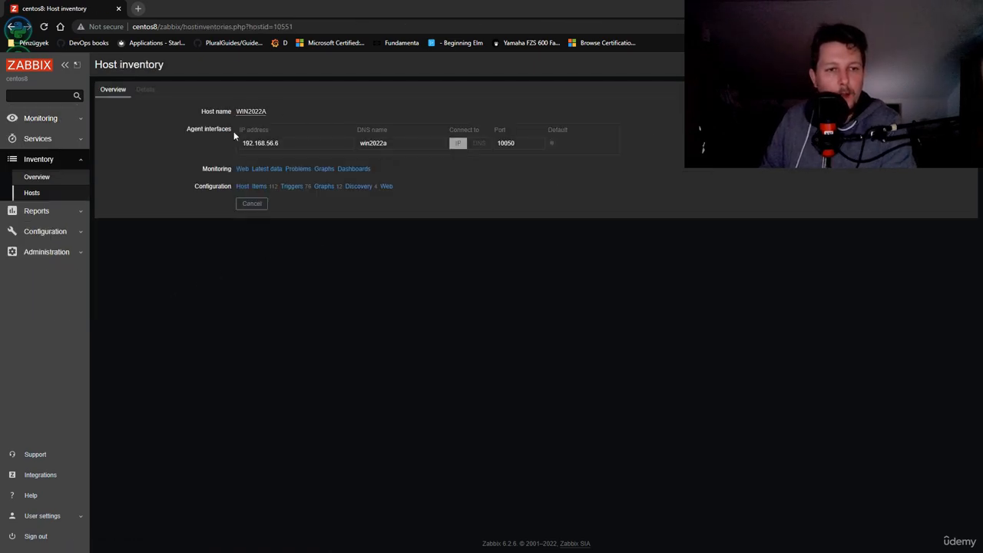
pyautogui.click(259, 187)
pyautogui.scroll(-5, 200, 224)
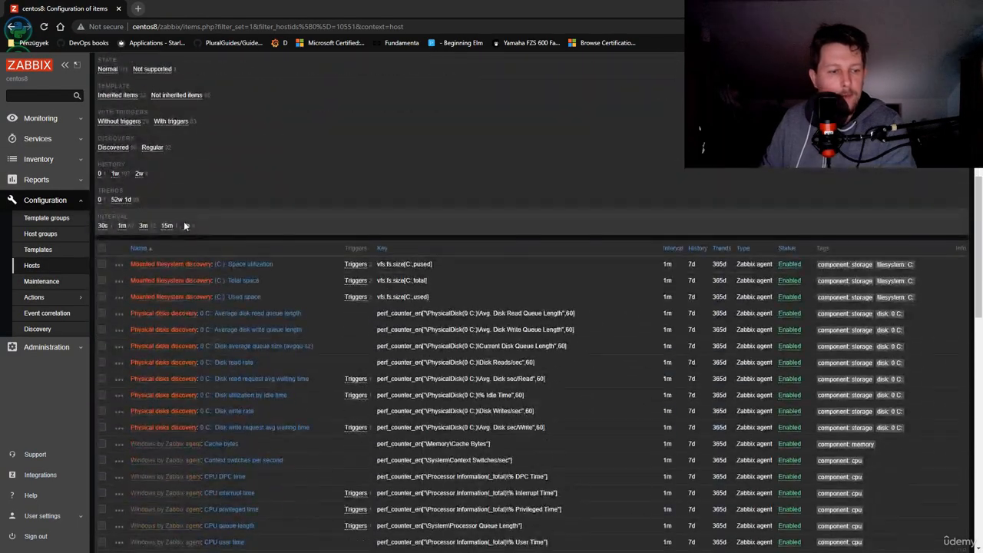
pyautogui.scroll(5, 196, 192)
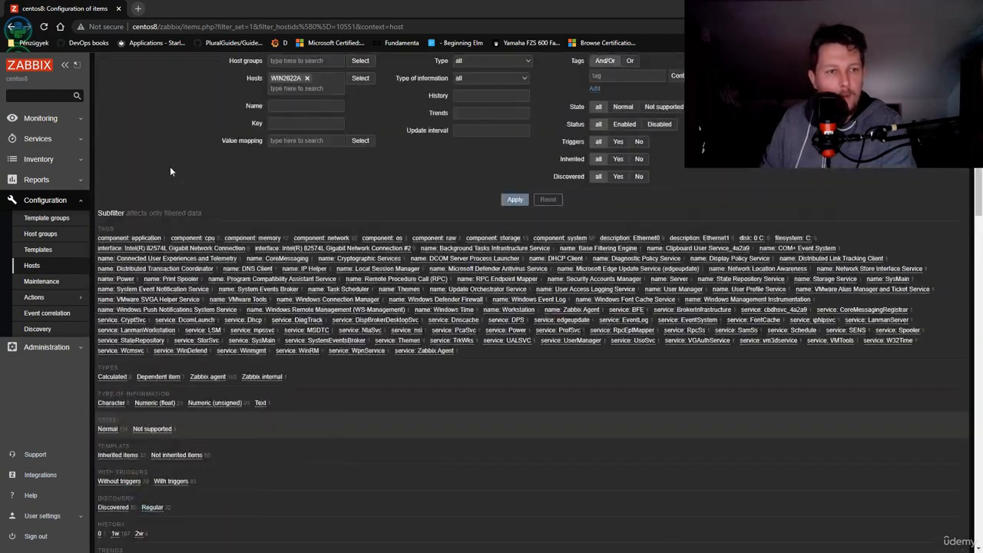
pyautogui.scroll(1, 169, 166)
pyautogui.click(11, 27)
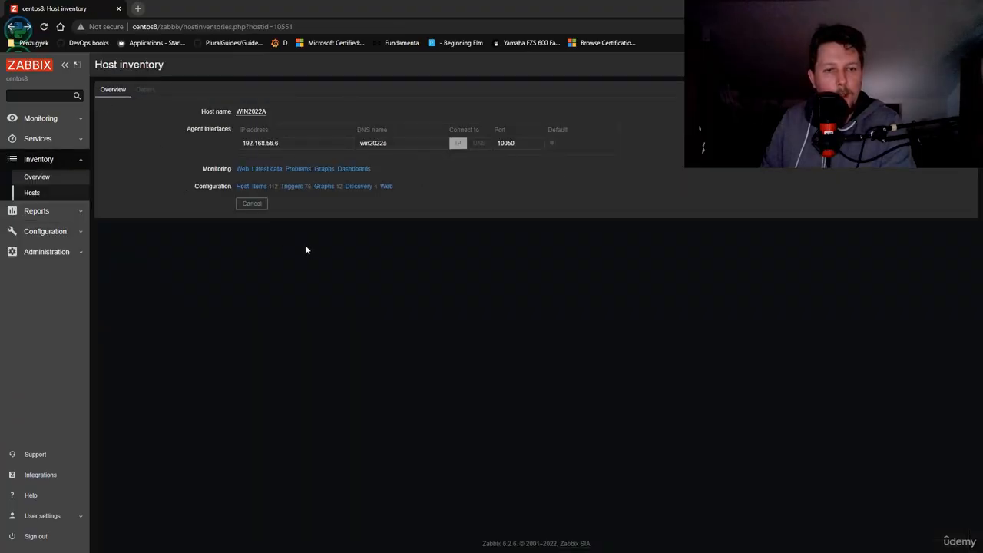
pyautogui.click(13, 26)
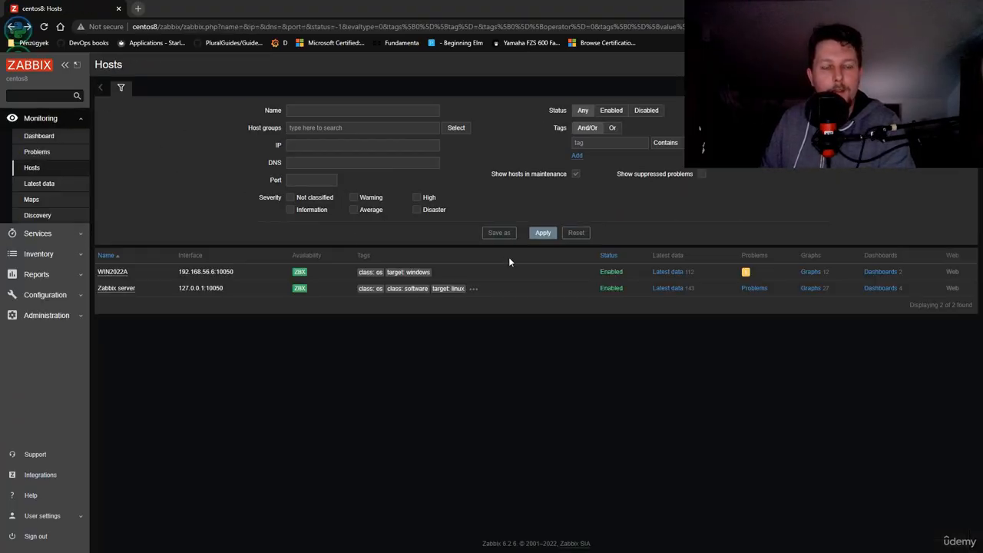